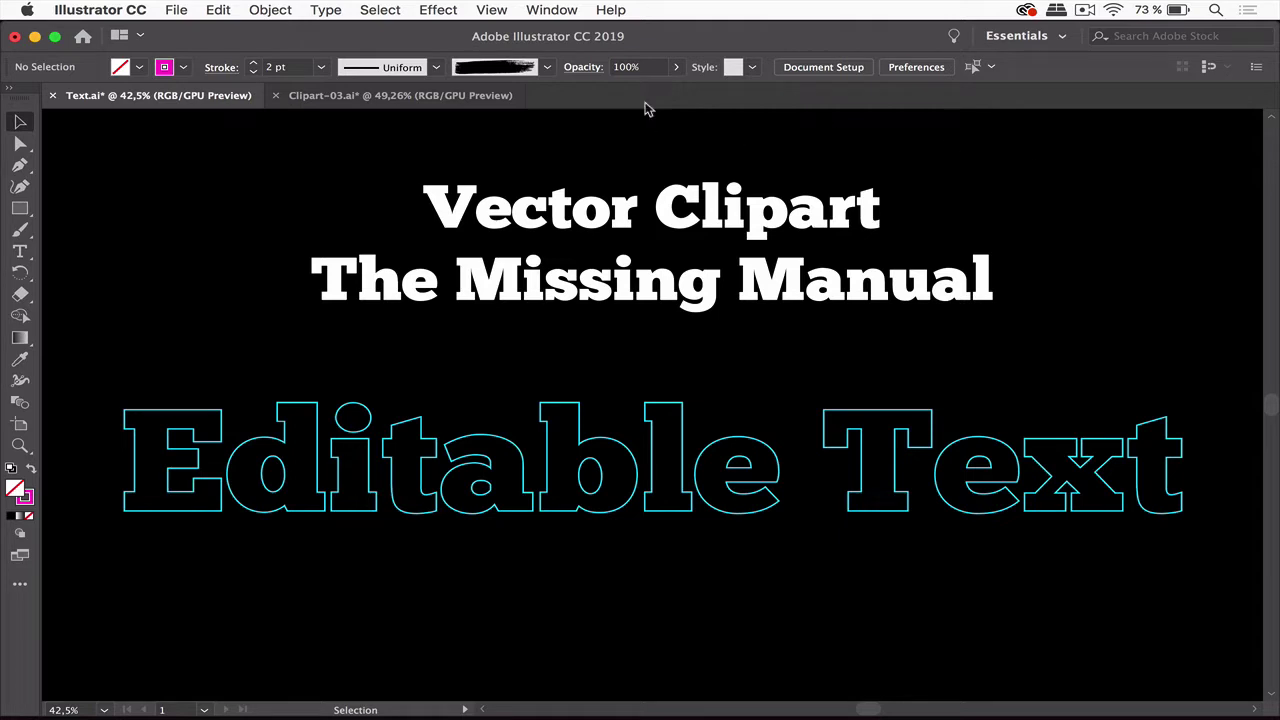
{"action": "left_click", "coordinate": [370, 100]}
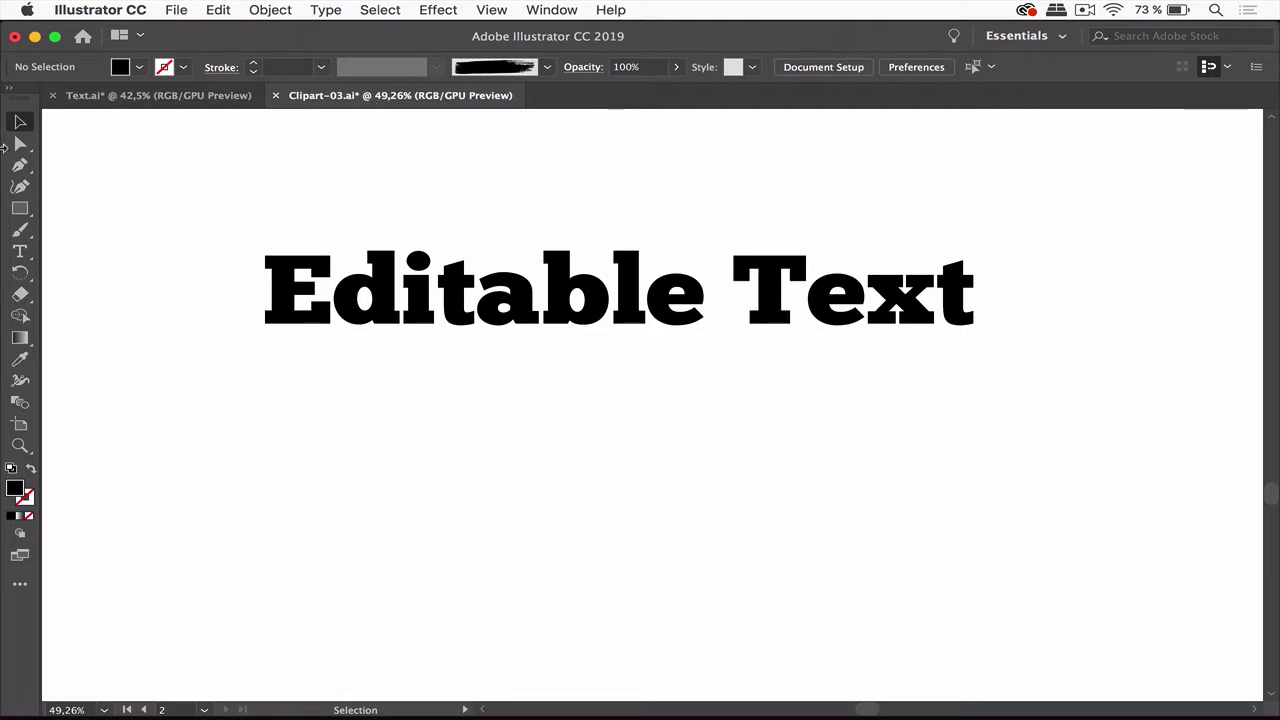
{"action": "left_click", "coordinate": [19, 255]}
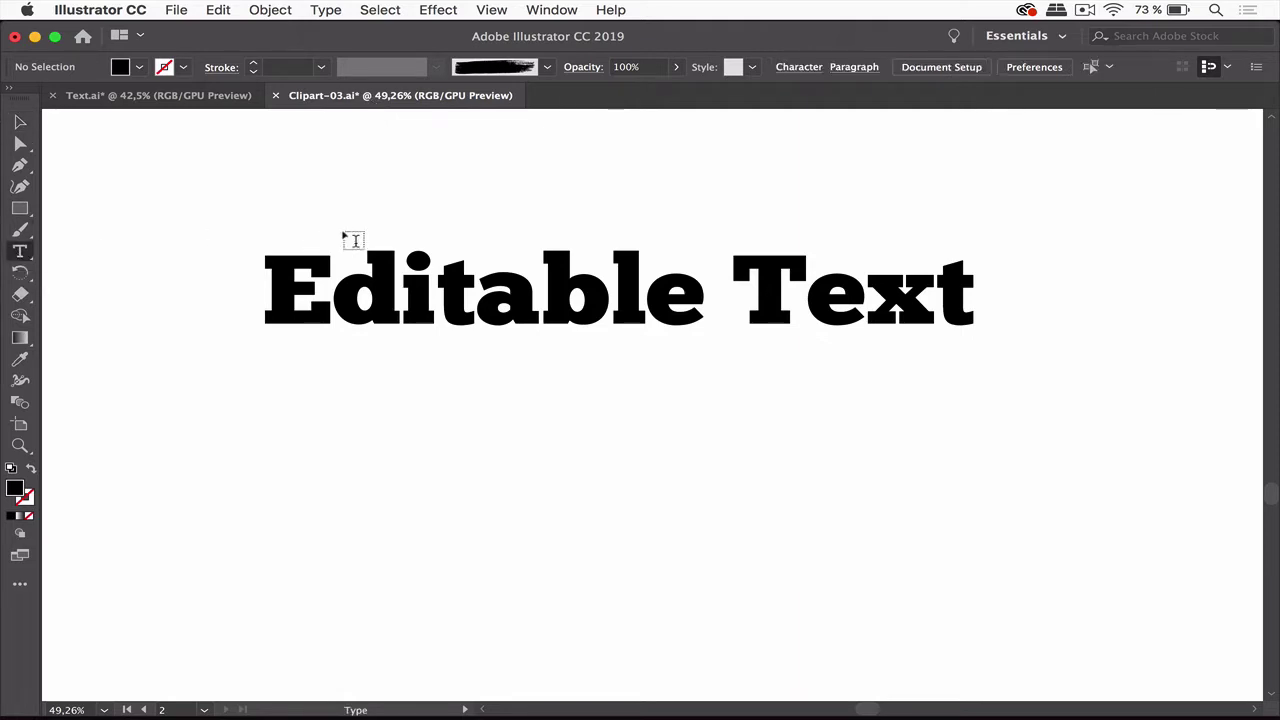
{"action": "mouse_move", "coordinate": [481, 266]}
{"action": "left_mouse_down"}
{"action": "mouse_move", "coordinate": [786, 314]}
{"action": "mouse_move", "coordinate": [838, 310]}
{"action": "left_mouse_up"}
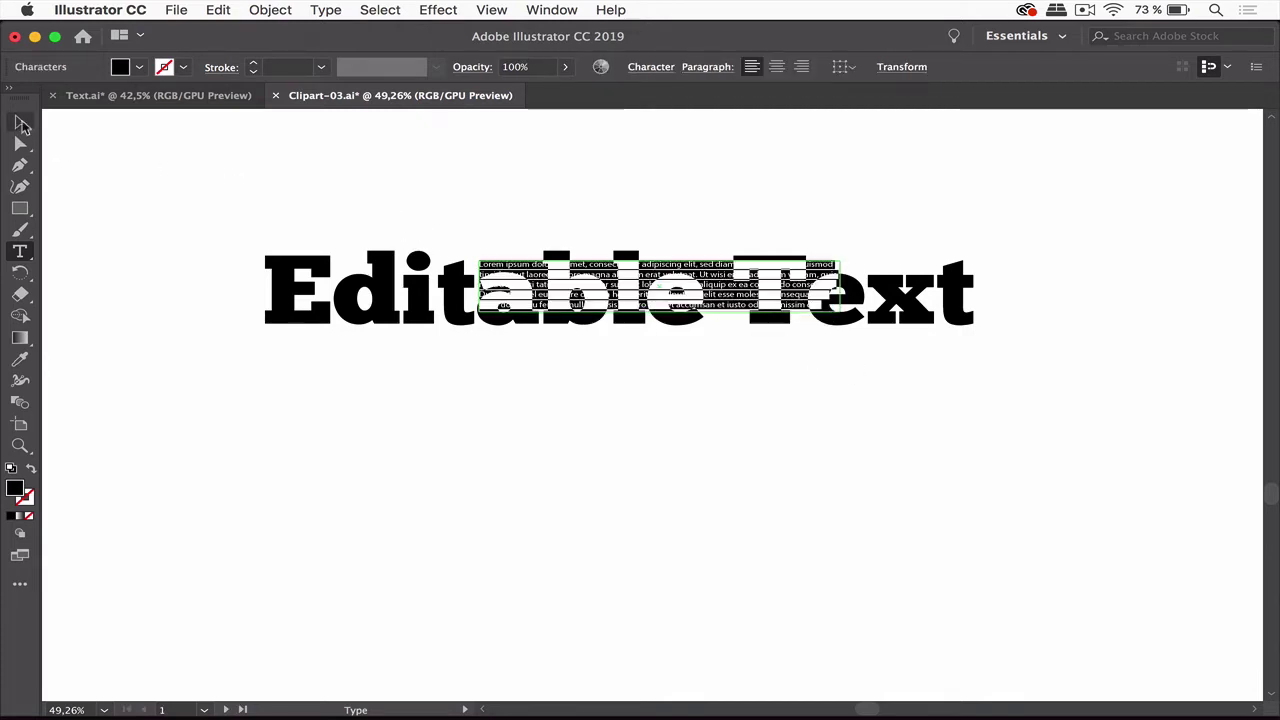
{"action": "key", "text": "super+z"}
{"action": "left_click", "coordinate": [22, 125]}
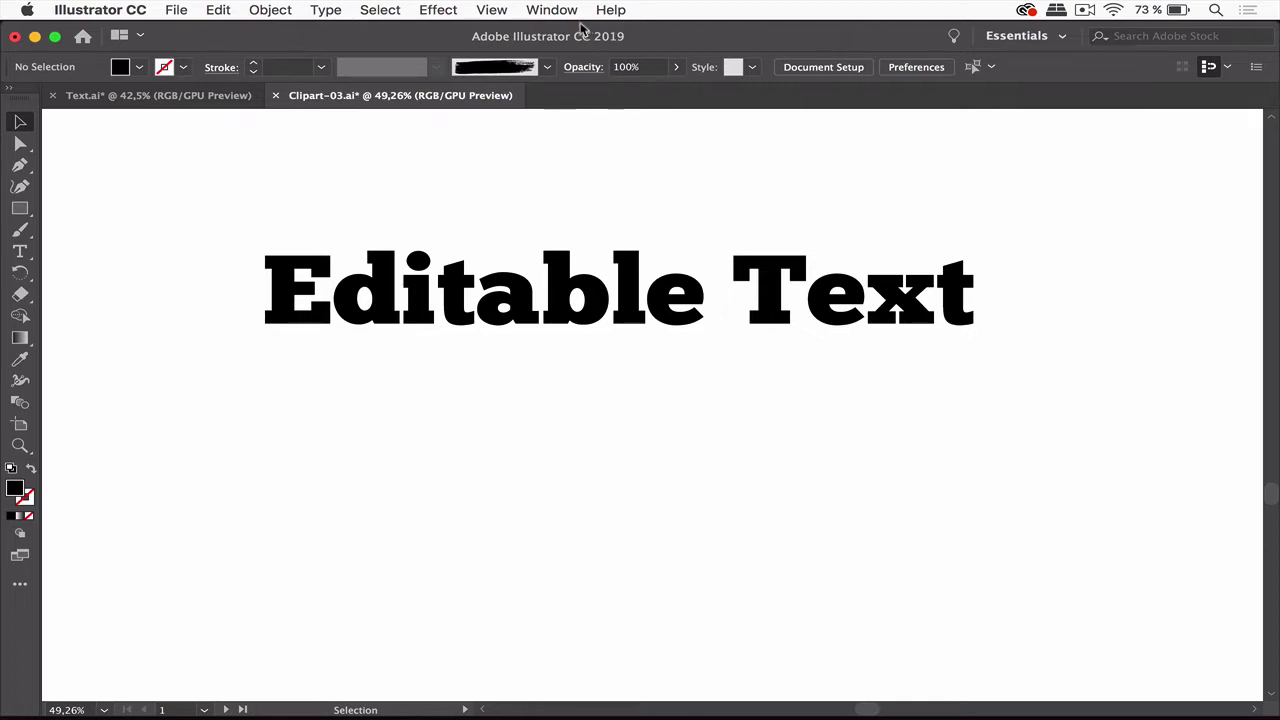
{"action": "left_click", "coordinate": [552, 10]}
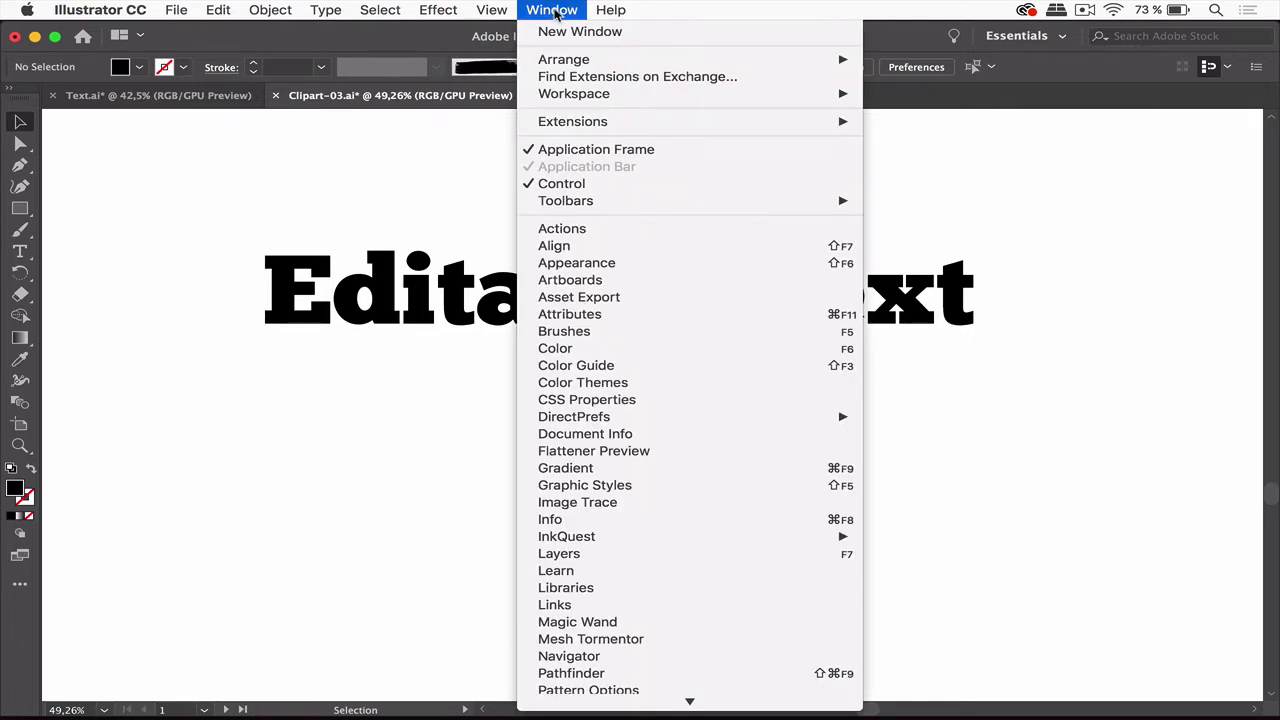
{"action": "scroll", "coordinate": [640, 600], "scroll_direction": "down", "scroll_amount": 5}
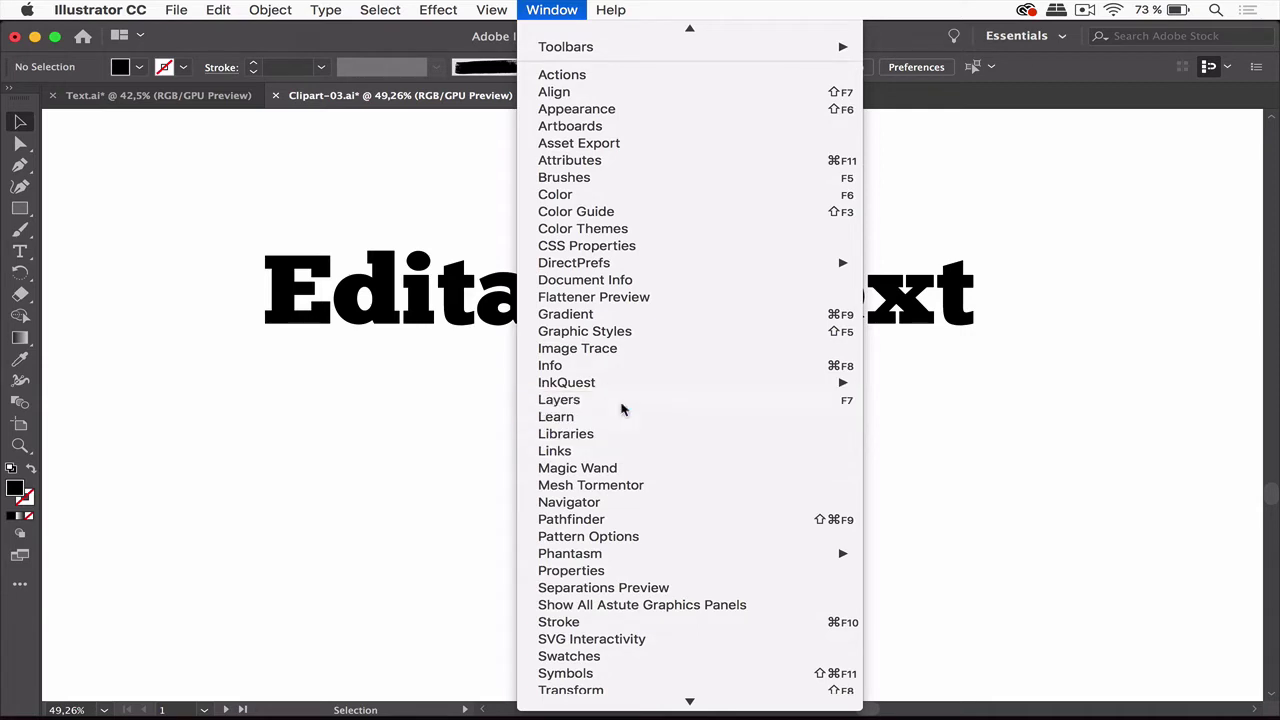
{"action": "left_click", "coordinate": [623, 400]}
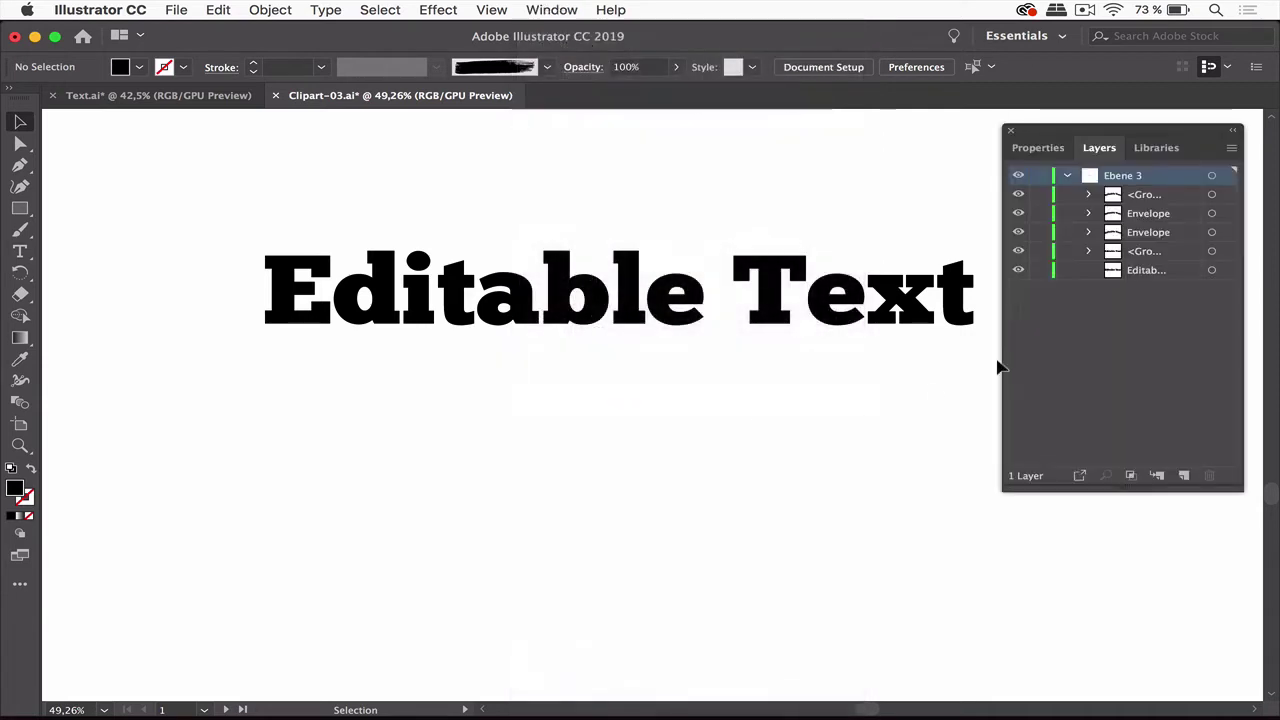
{"action": "left_click", "coordinate": [1010, 131]}
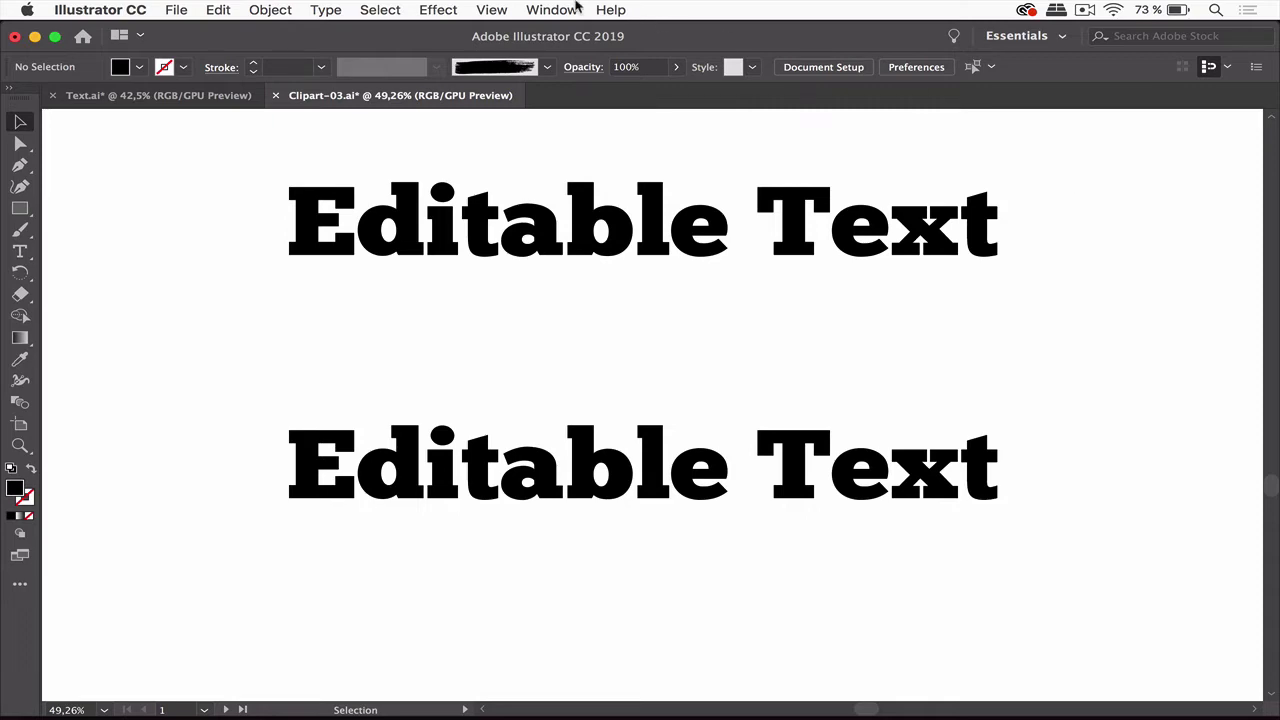
Switch the document to Outline view and select the top Editable Text object
{"action": "left_click", "coordinate": [494, 10]}
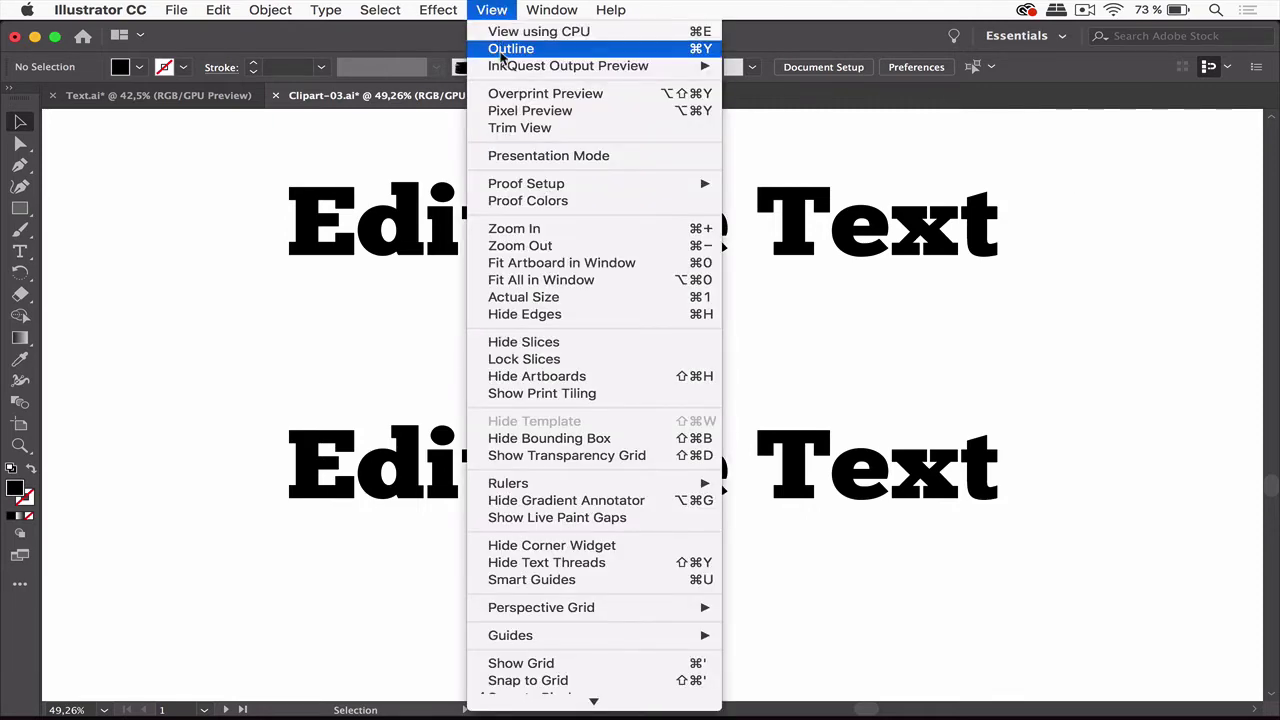
{"action": "left_click", "coordinate": [510, 49]}
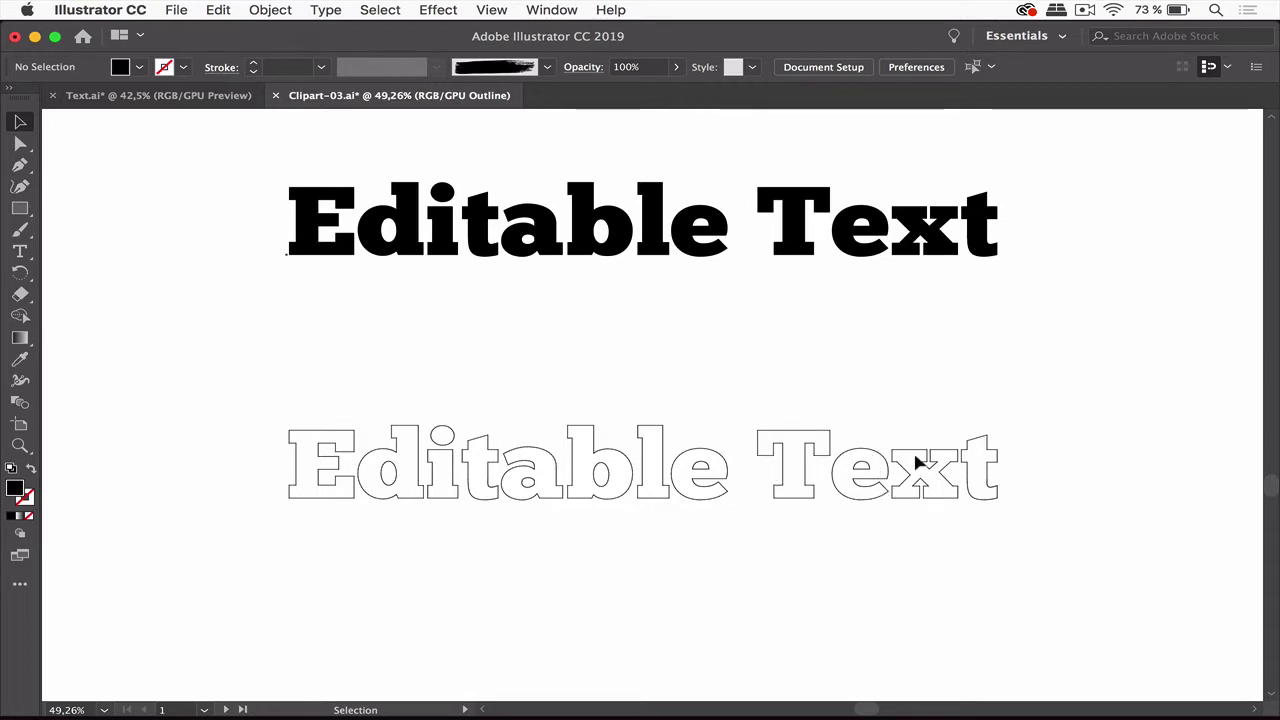
{"action": "left_click", "coordinate": [940, 250]}
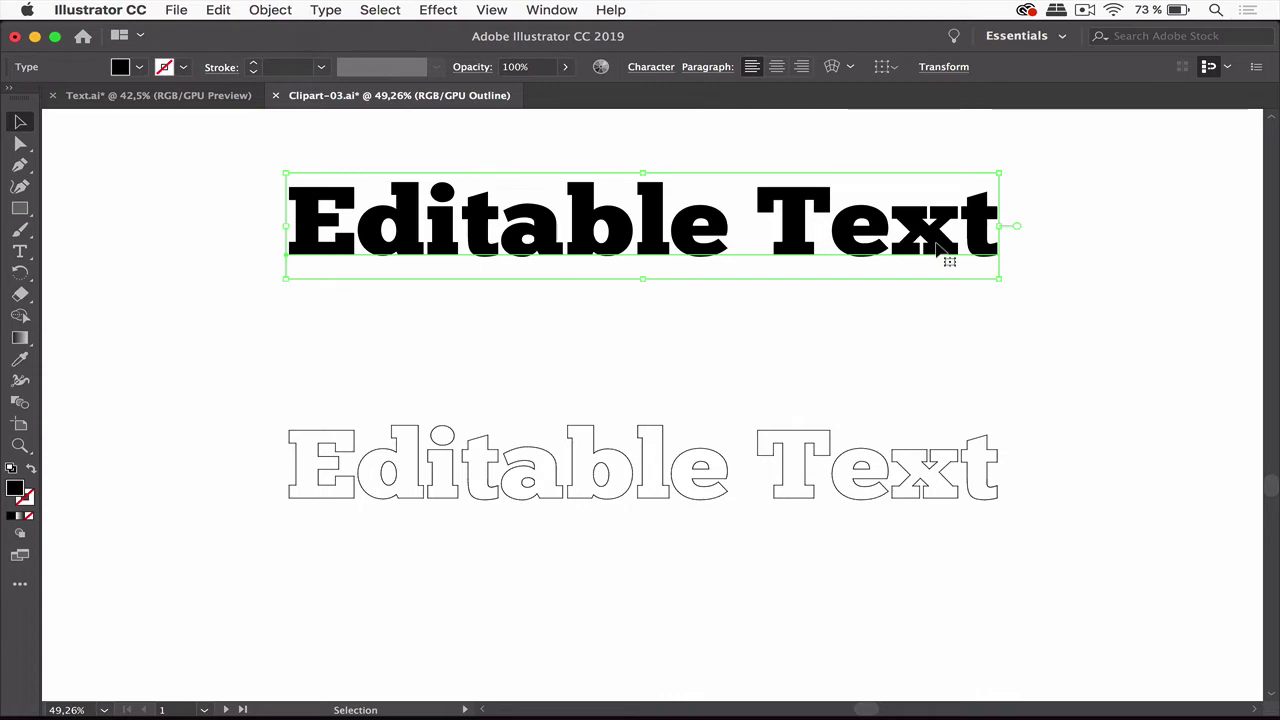
Highlight 'able' in the top text, then exit editing and select the outlined lower group
{"action": "double_click", "coordinate": [778, 230]}
{"action": "left_click_drag", "start_coordinate": [500, 226], "coordinate": [751, 240]}
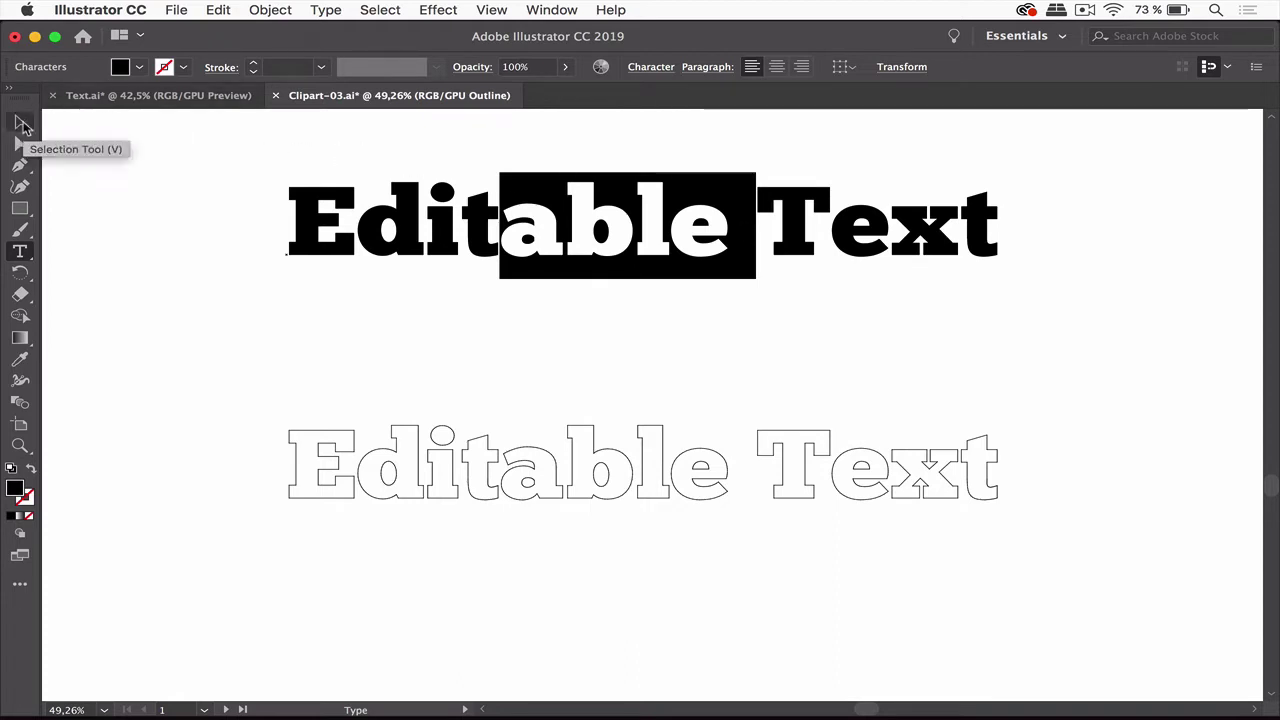
{"action": "left_click", "coordinate": [23, 123]}
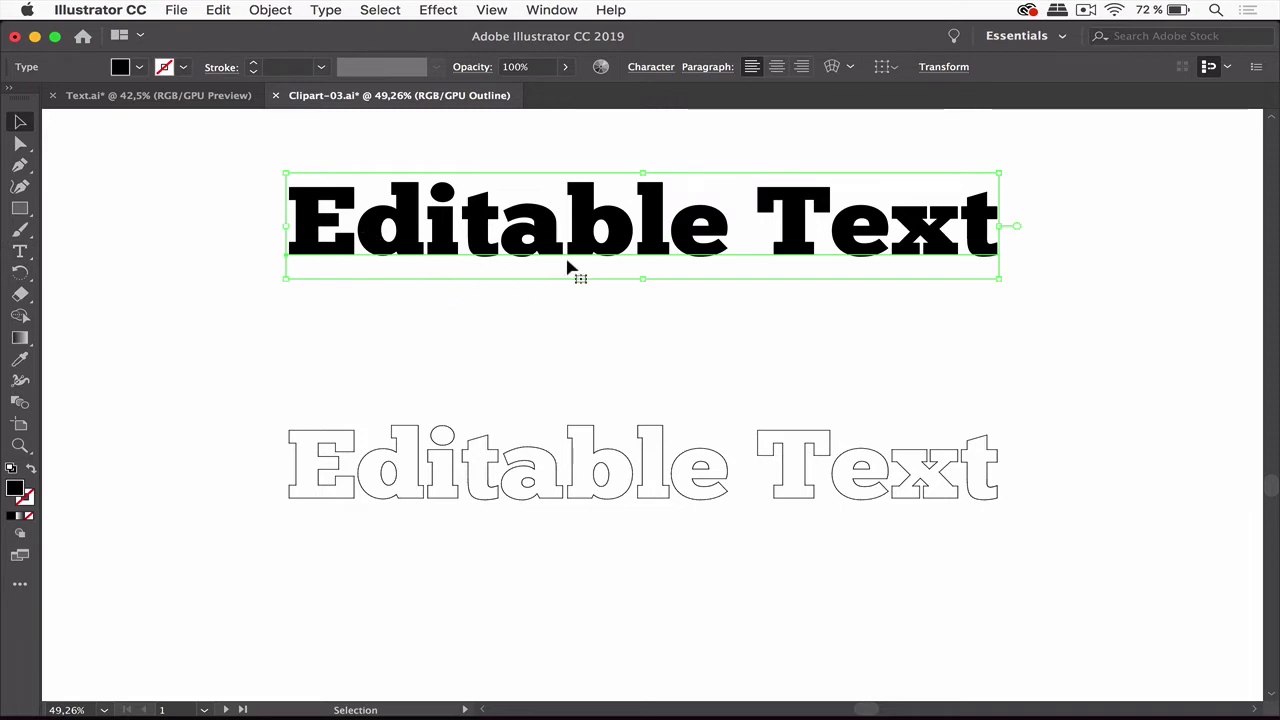
{"action": "left_click", "coordinate": [824, 432]}
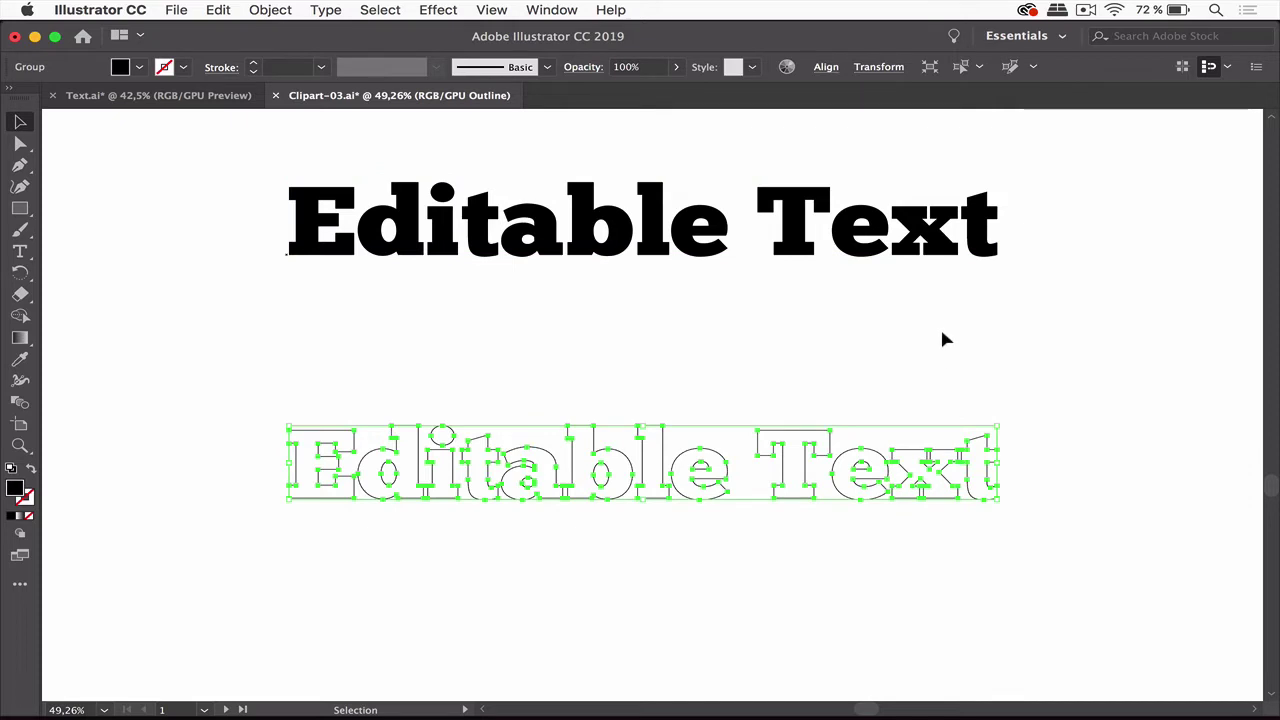
{"action": "left_click", "coordinate": [329, 10]}
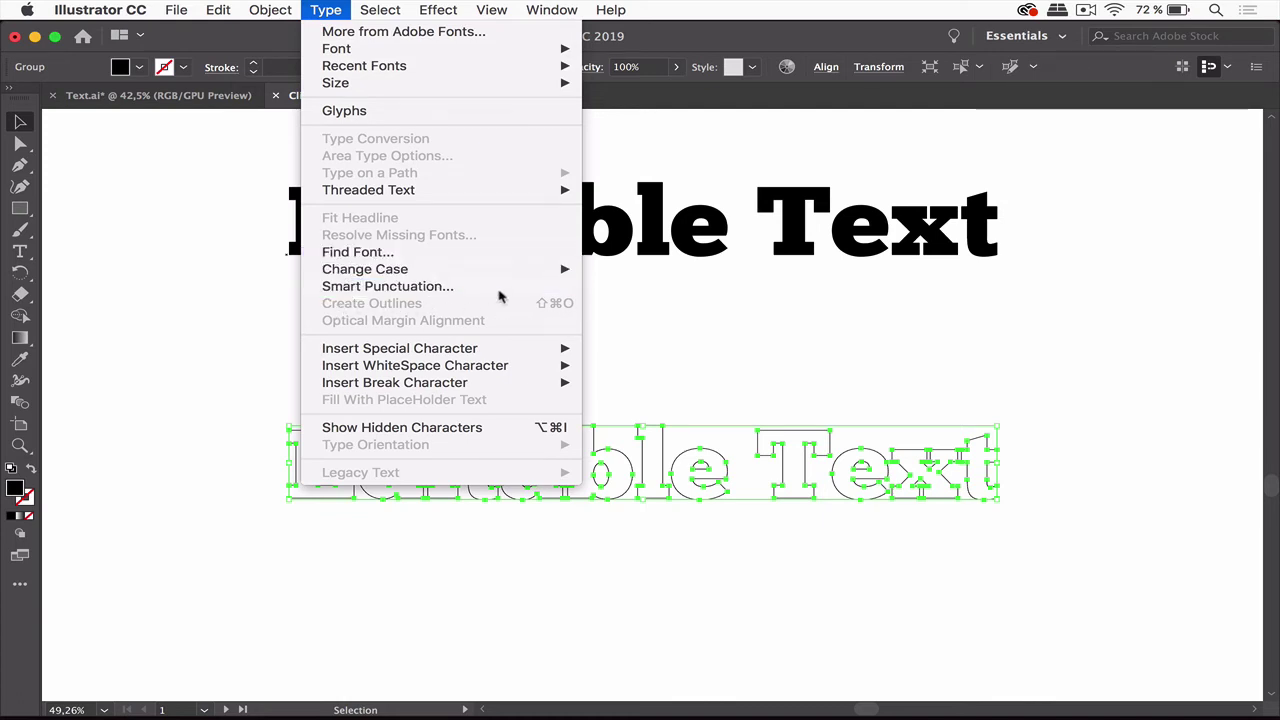
{"action": "left_click", "coordinate": [326, 12]}
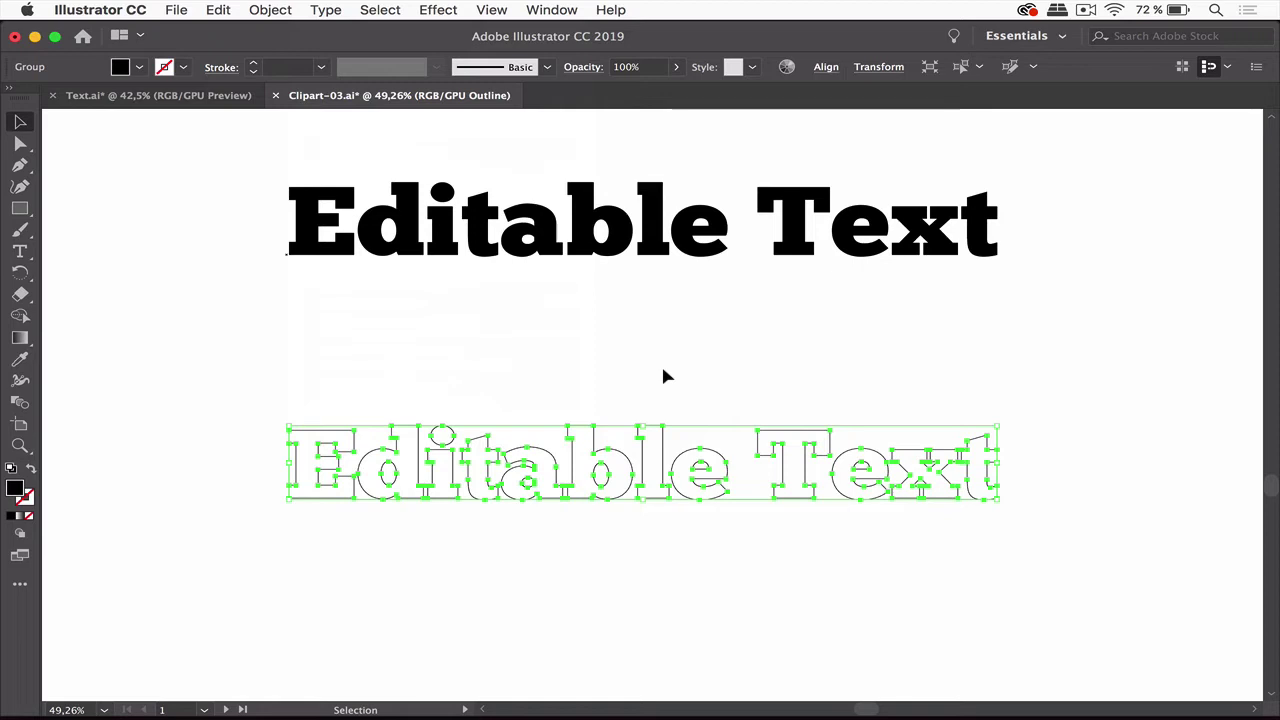
{"action": "left_click", "coordinate": [272, 308]}
{"action": "key", "text": "a"}
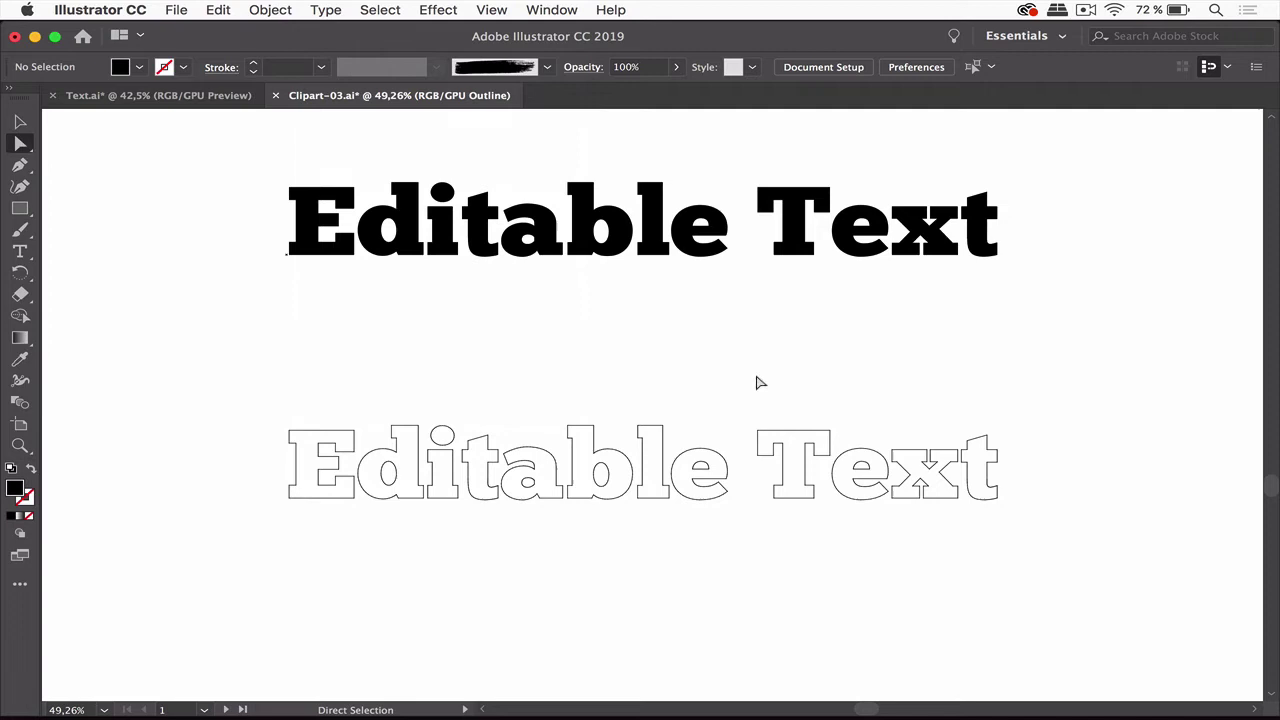
{"action": "left_click_drag", "start_coordinate": [744, 409], "coordinate": [835, 383]}
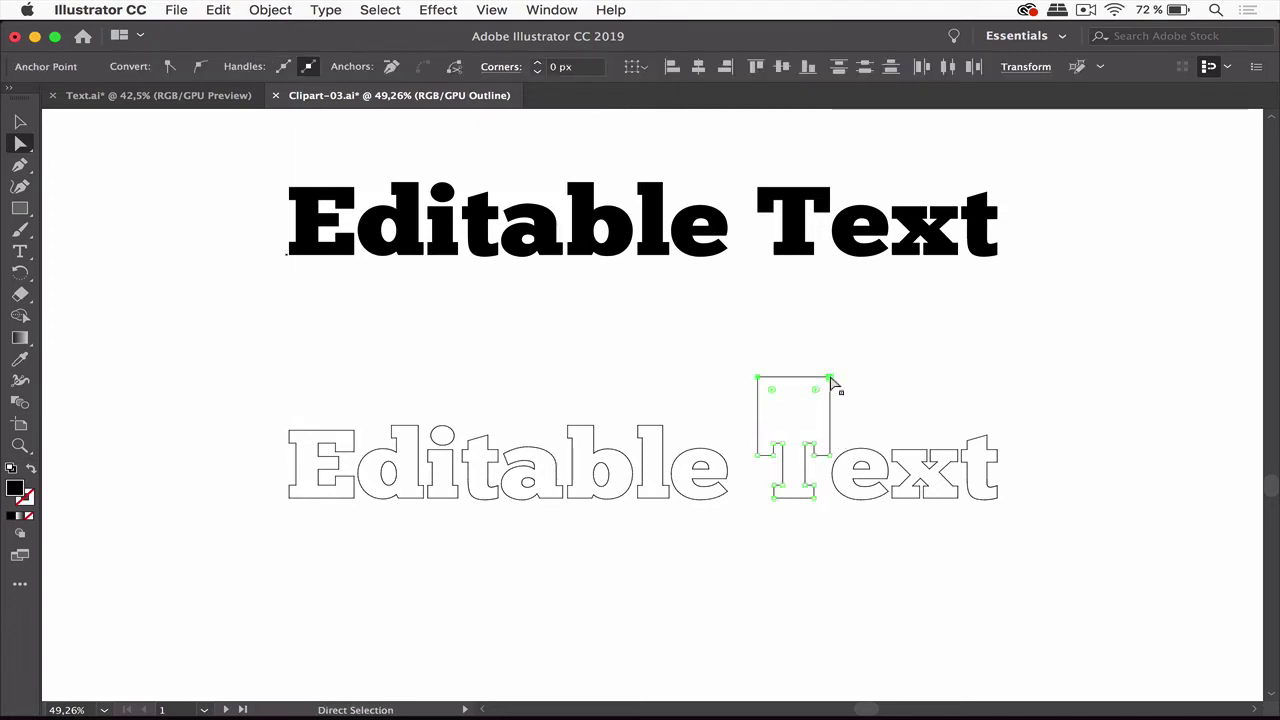
{"action": "left_click", "coordinate": [952, 407]}
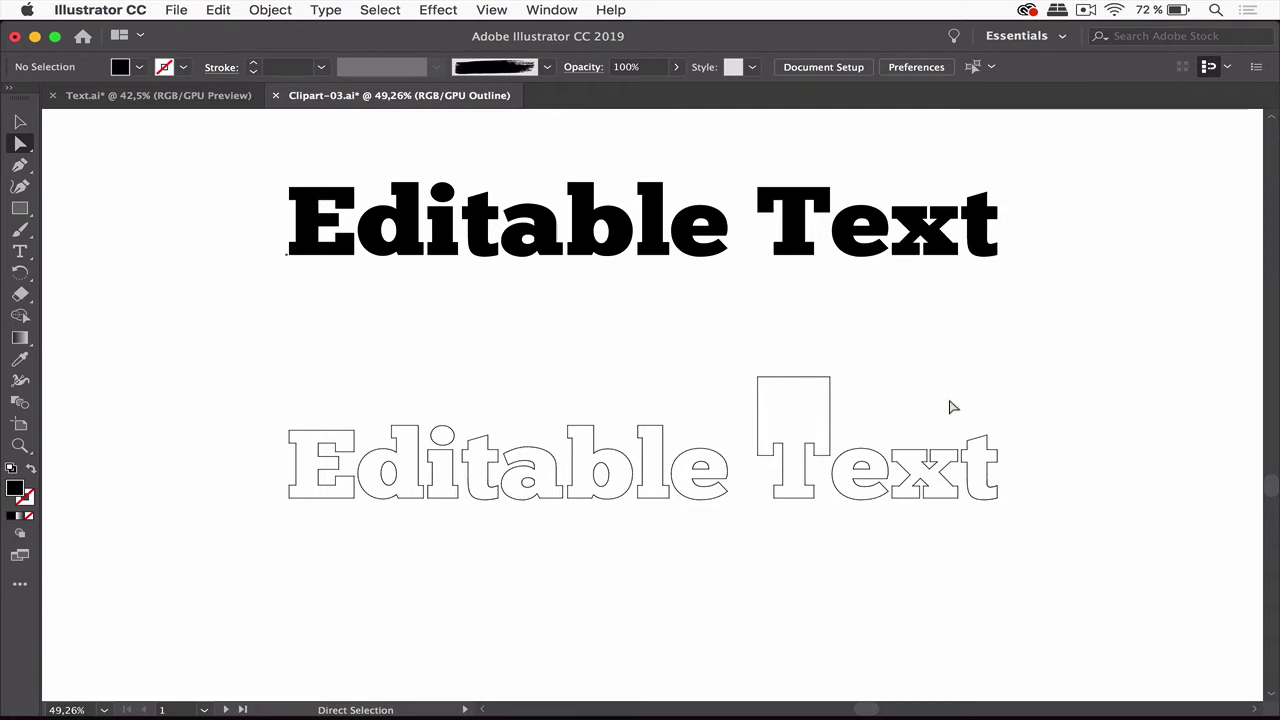
{"action": "key", "text": "super+z"}
{"action": "key", "text": "super+z"}
{"action": "key", "text": "super+z"}
{"action": "key", "text": "super+z"}
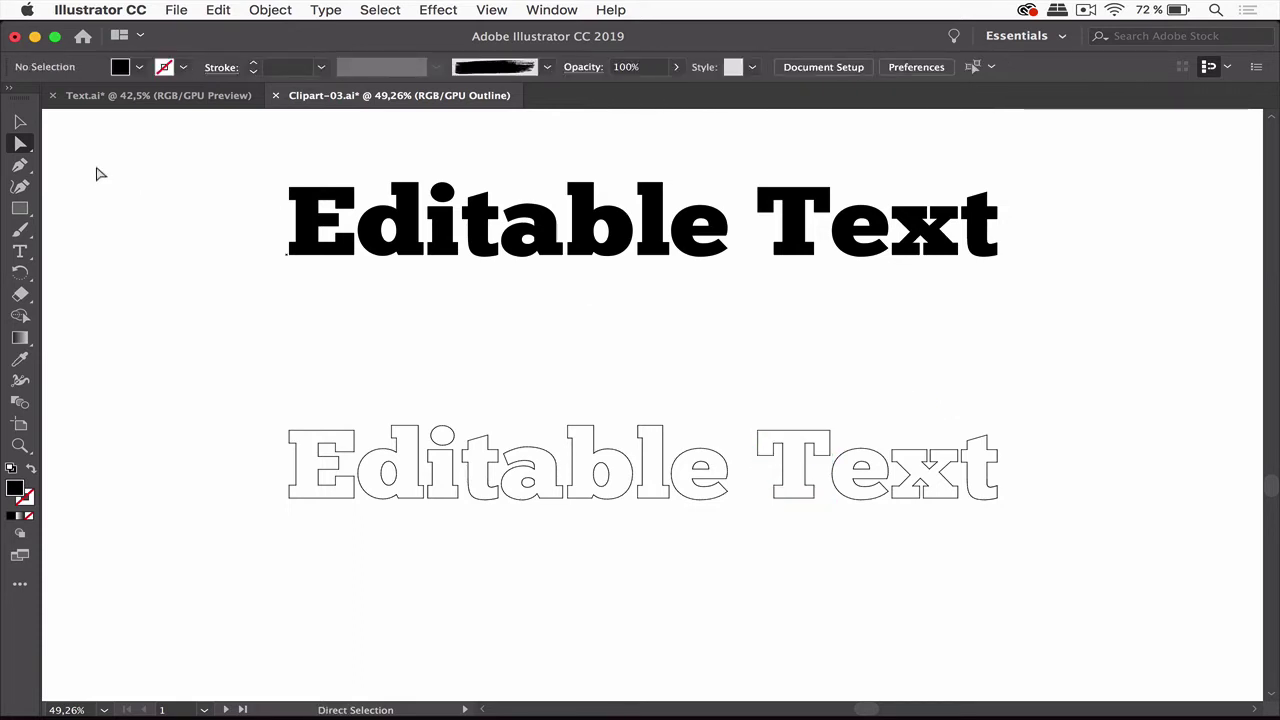
Marquee-select the outlined lower Editable Text group and delete it
{"action": "left_click", "coordinate": [20, 121]}
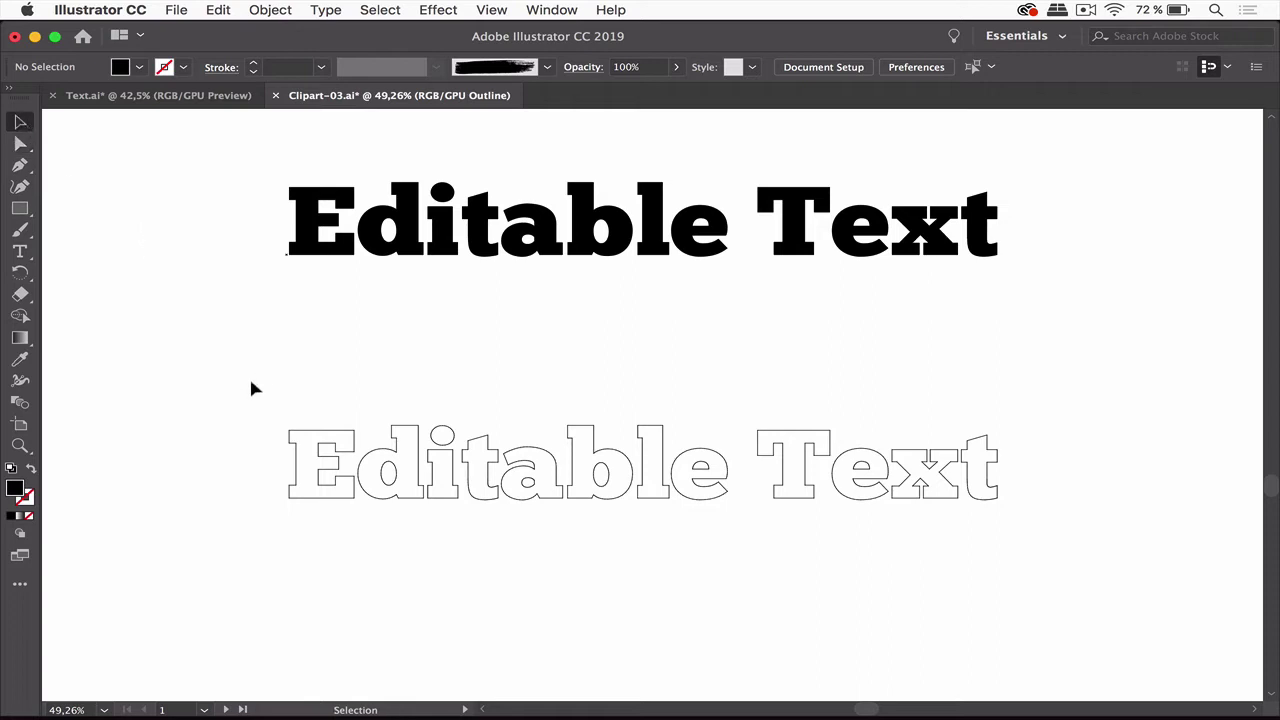
{"action": "left_click_drag", "start_coordinate": [248, 386], "coordinate": [1022, 525]}
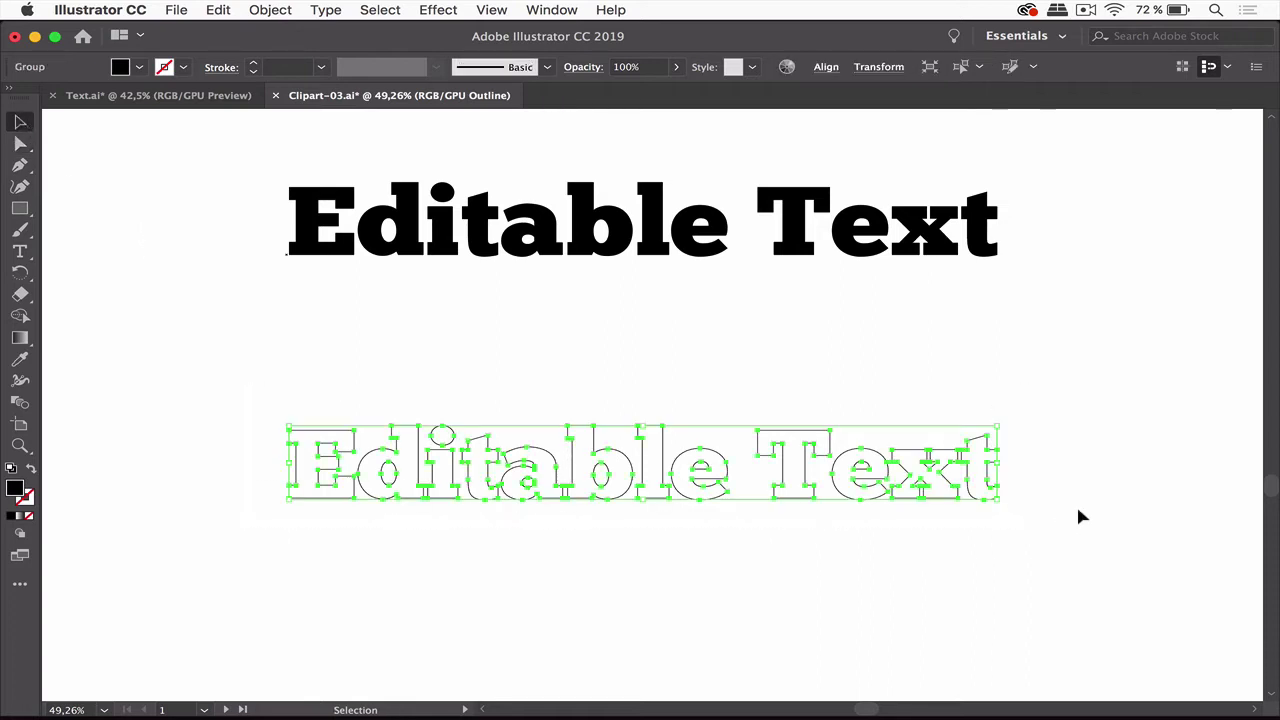
{"action": "key", "text": "Delete"}
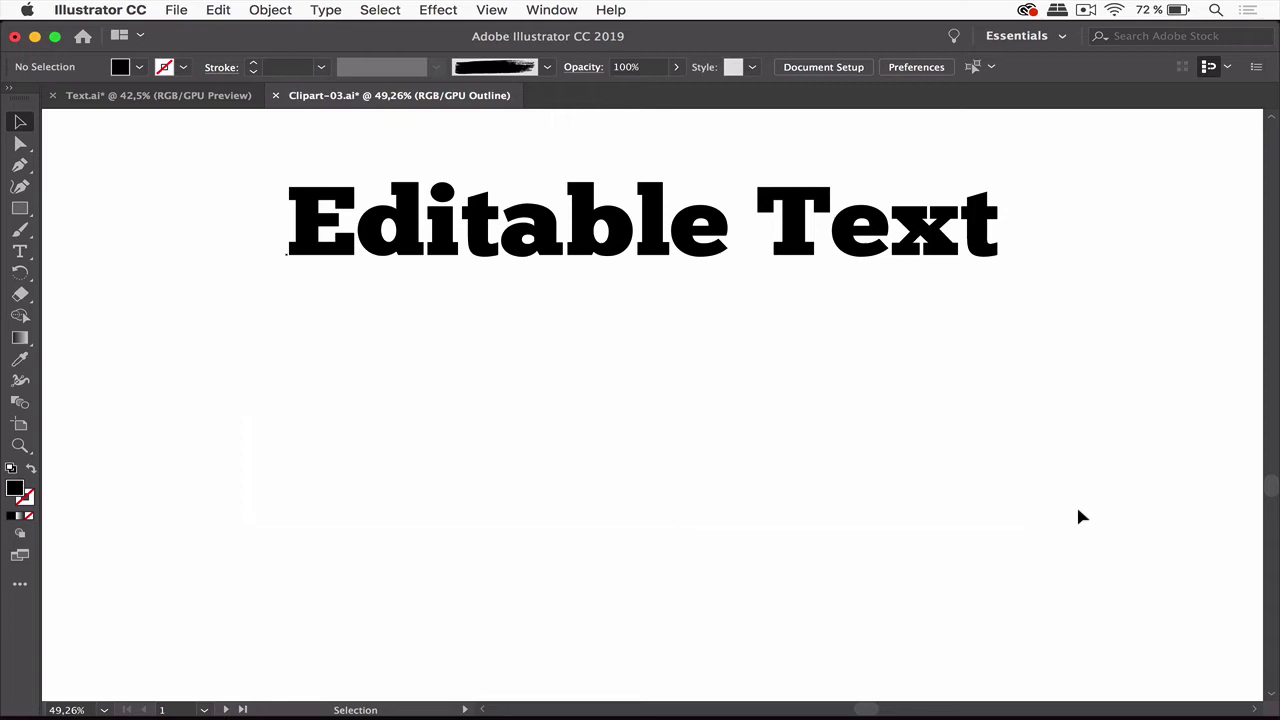
Return to Preview view, add point text 'kflajfdkhl' below the heading, then deselect everything
{"action": "left_click", "coordinate": [494, 10]}
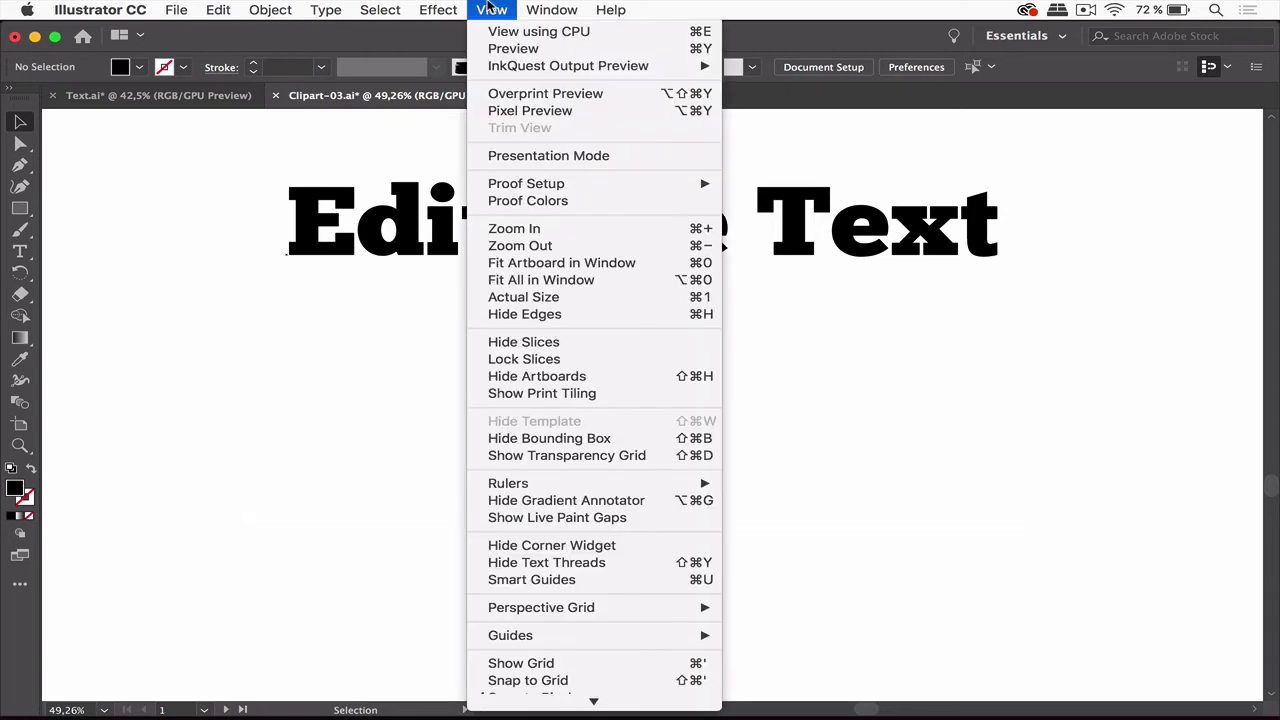
{"action": "left_click", "coordinate": [528, 49]}
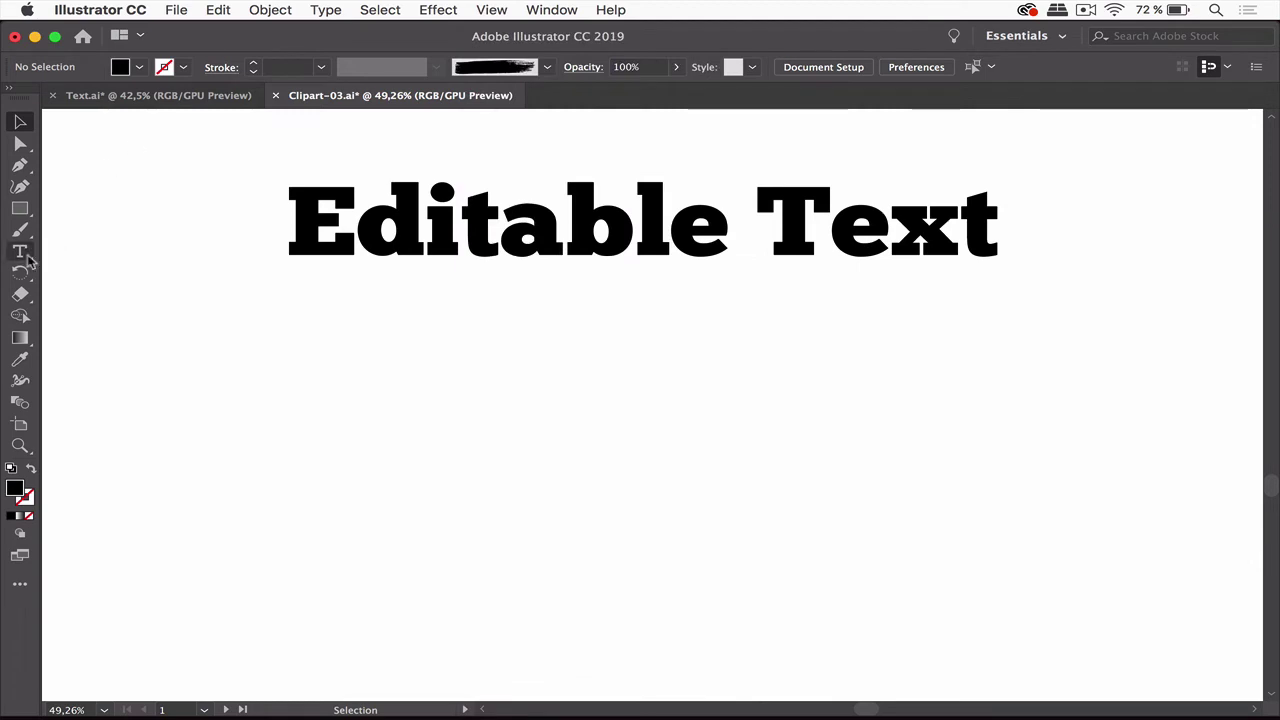
{"action": "left_click", "coordinate": [20, 251]}
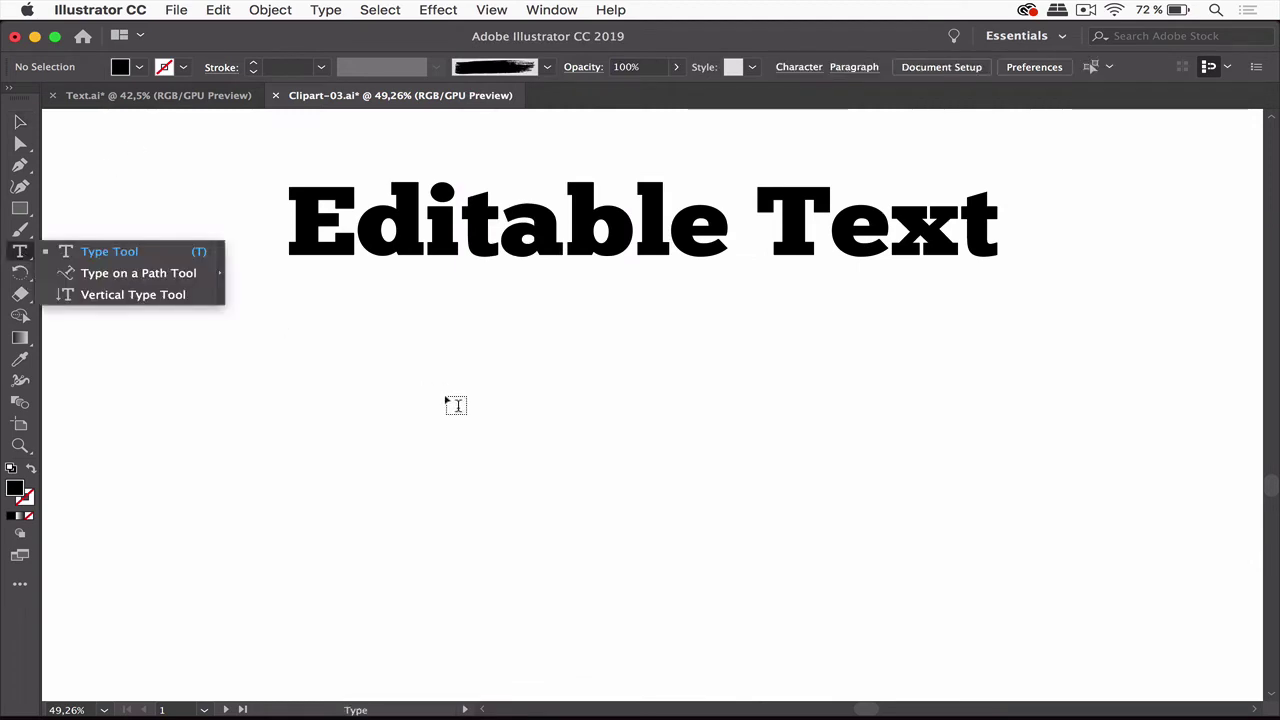
{"action": "left_click", "coordinate": [418, 390]}
{"action": "type", "text": "kflajfdkhlfdlh"}
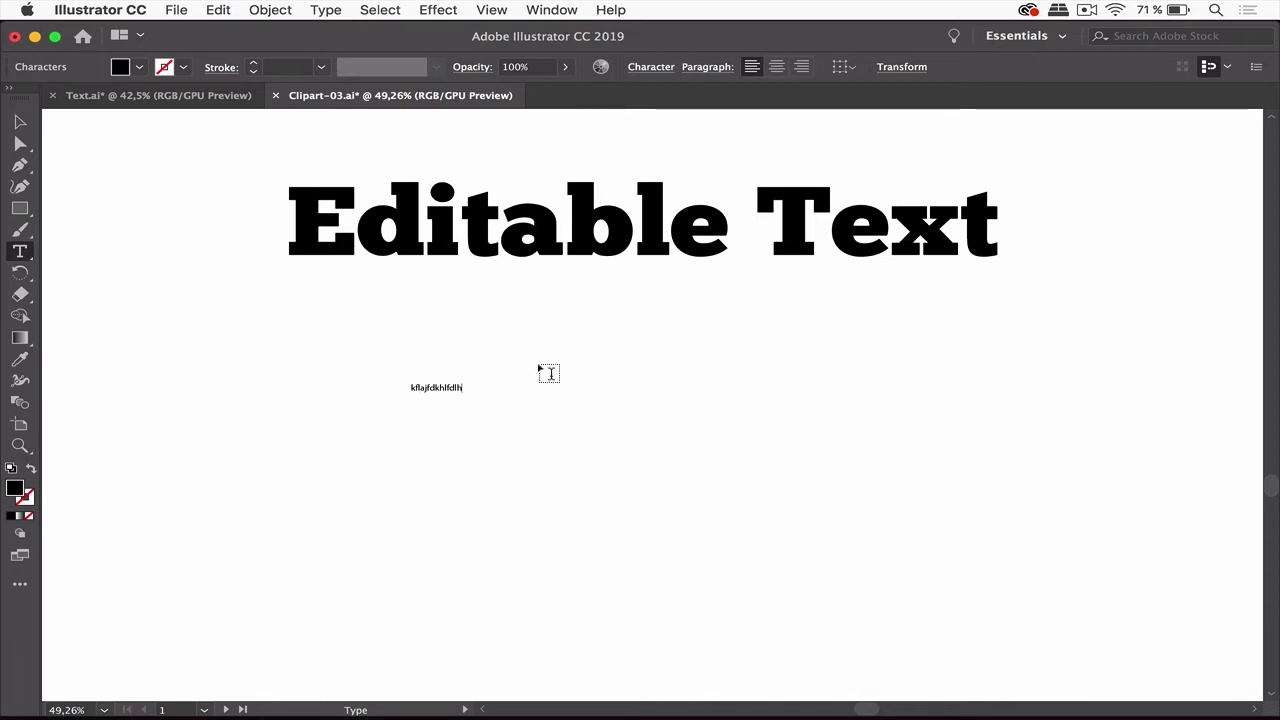
{"action": "left_click", "coordinate": [22, 122]}
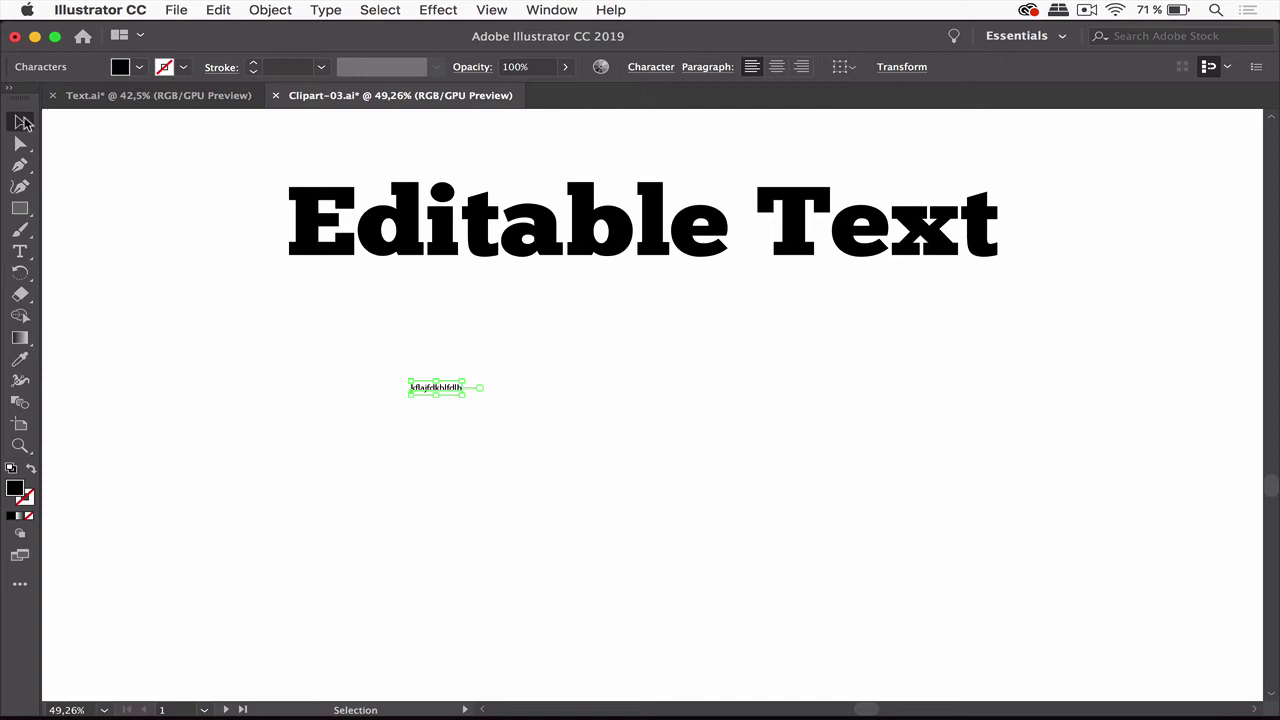
{"action": "left_click", "coordinate": [646, 466]}
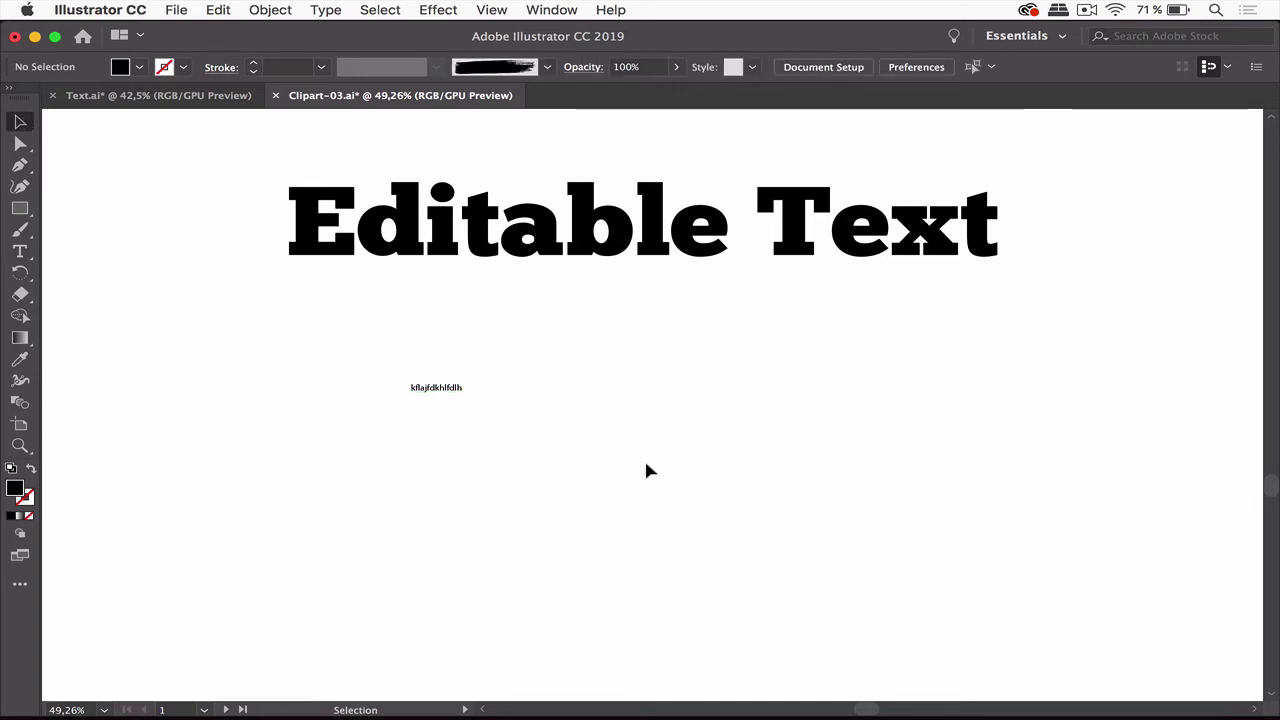
Scroll down the canvas to the artboard holding the two arched Editable Text lines
{"action": "scroll", "coordinate": [646, 470], "scroll_direction": "down", "scroll_amount": 10}
{"action": "scroll", "coordinate": [646, 470], "scroll_direction": "down", "scroll_amount": 10}
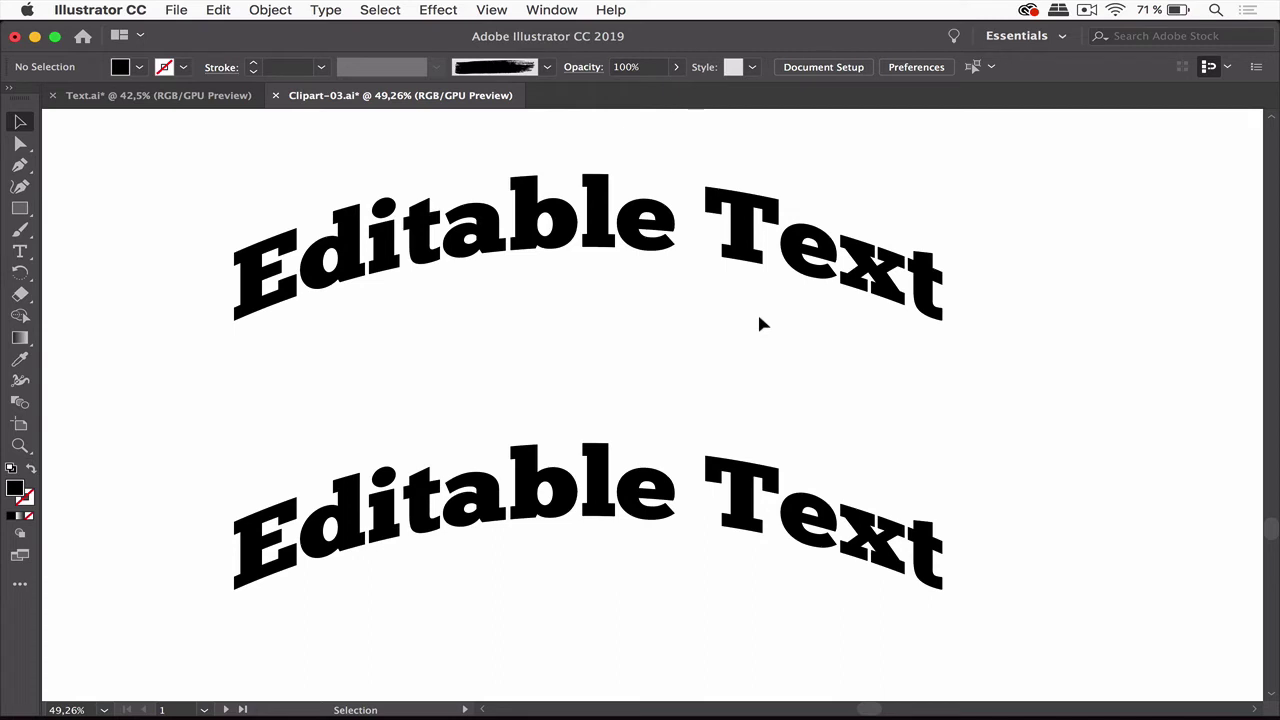
{"action": "left_click", "coordinate": [497, 10]}
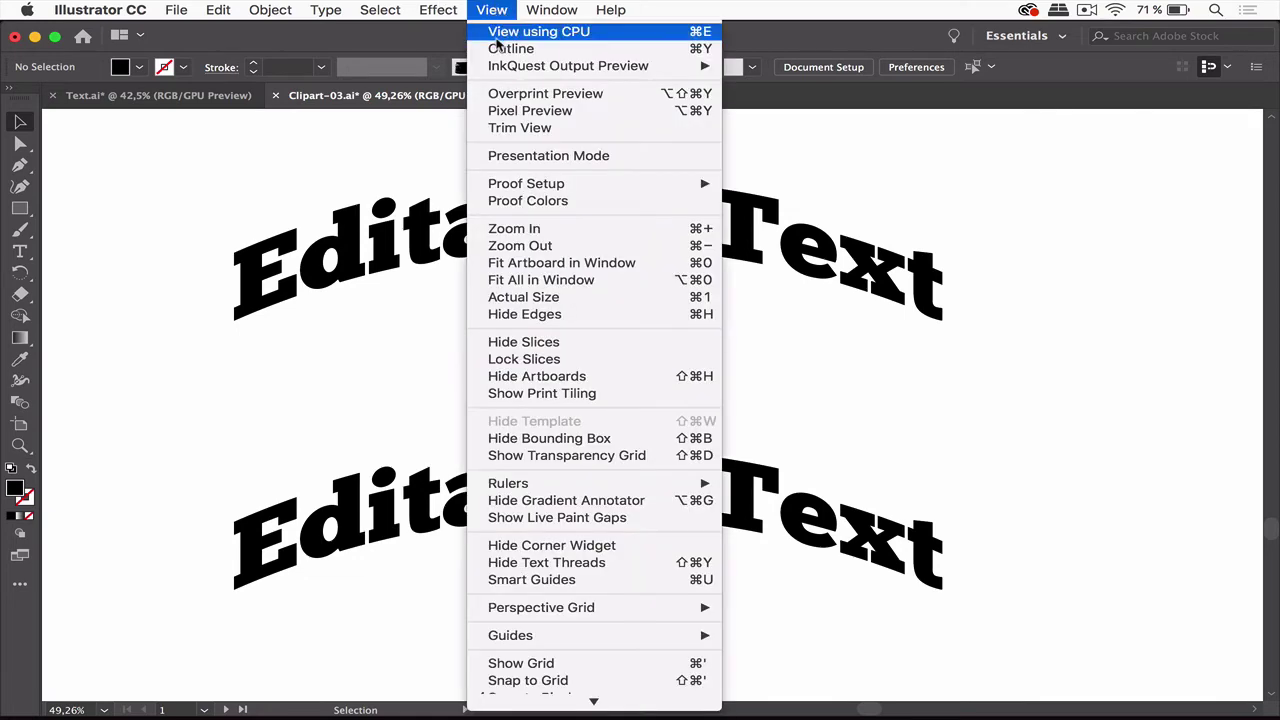
{"action": "left_click", "coordinate": [515, 45]}
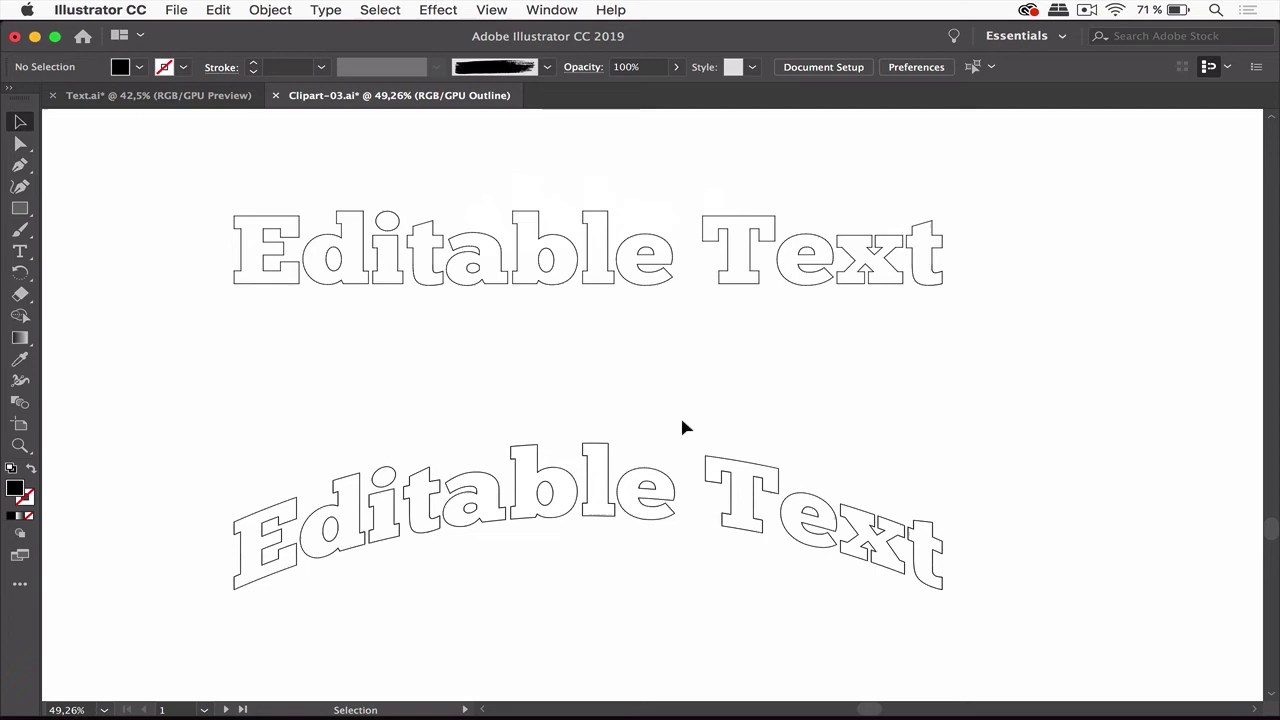
{"action": "left_click", "coordinate": [491, 12]}
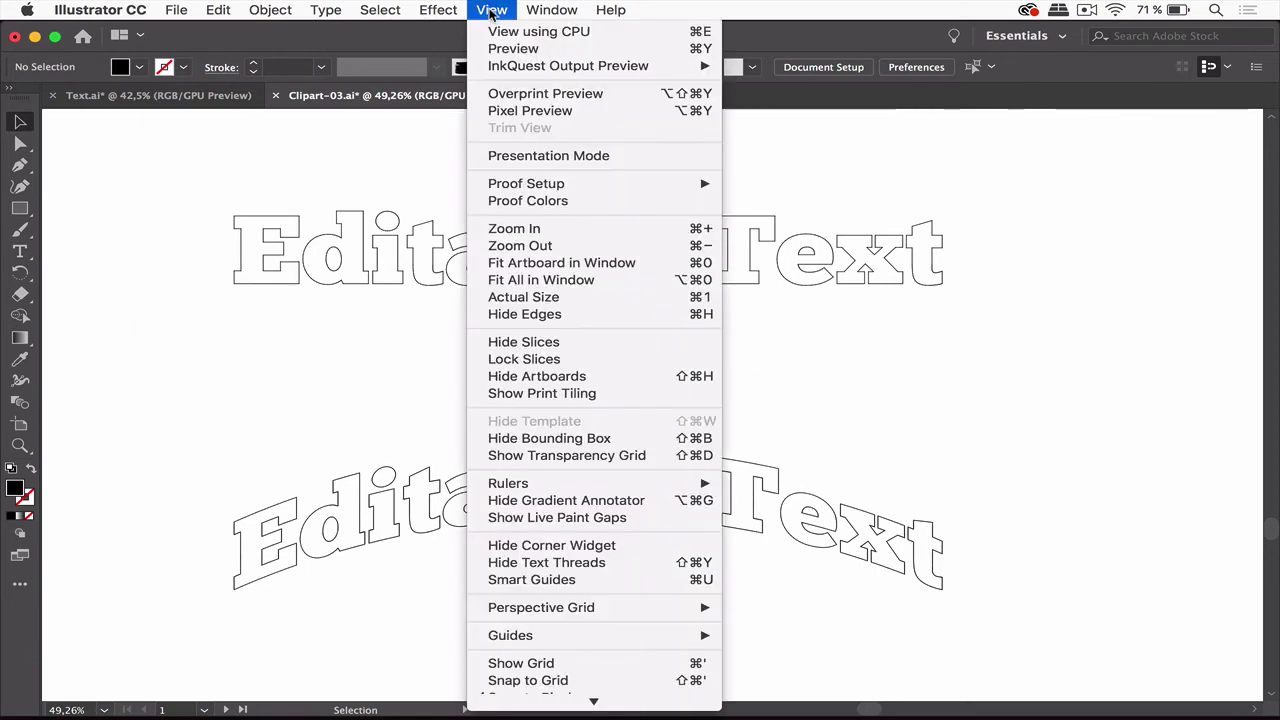
{"action": "left_click", "coordinate": [513, 48]}
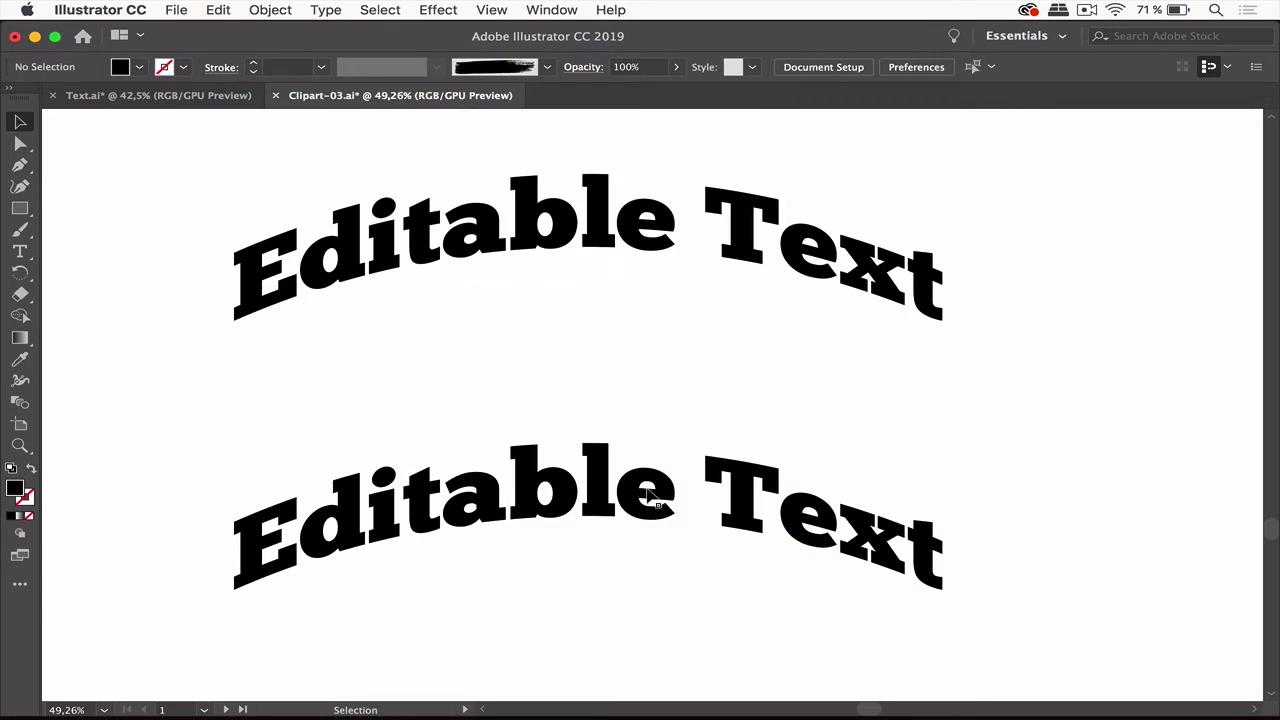
Select the lower arched text (a Group), then the upper one (Arch envelope, 29% bend)
{"action": "left_click", "coordinate": [738, 490]}
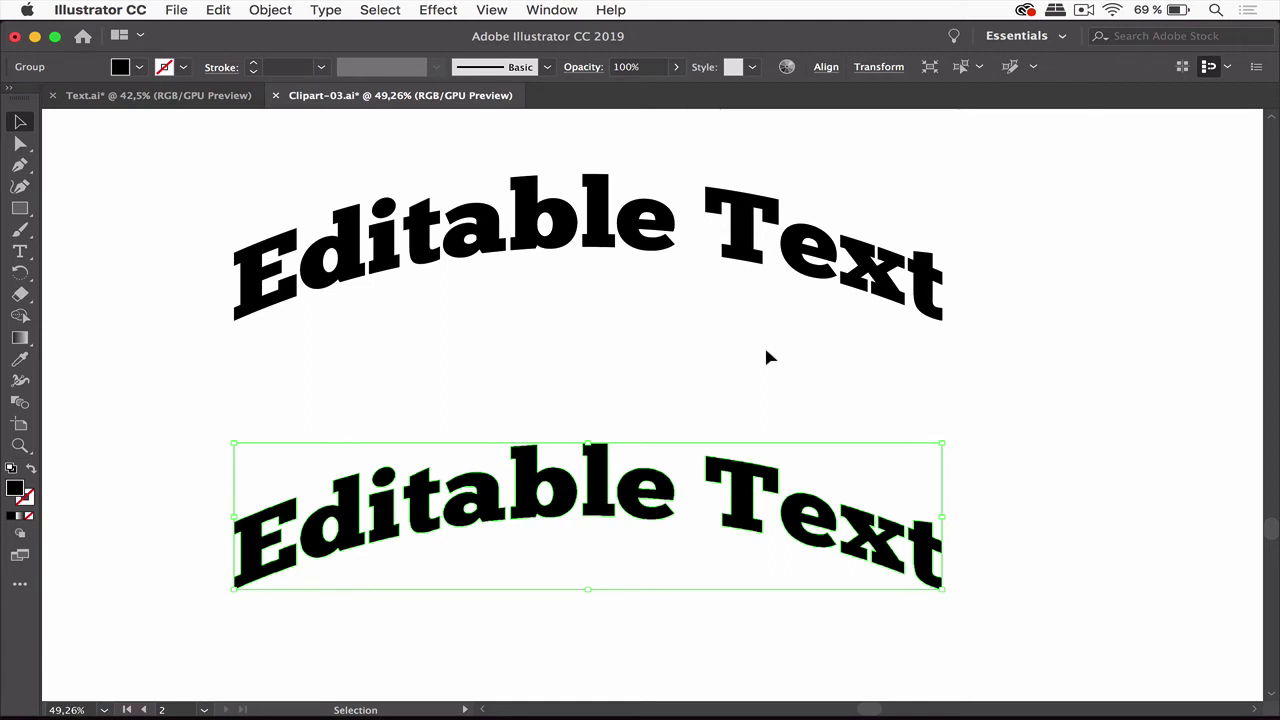
{"action": "left_click", "coordinate": [749, 258]}
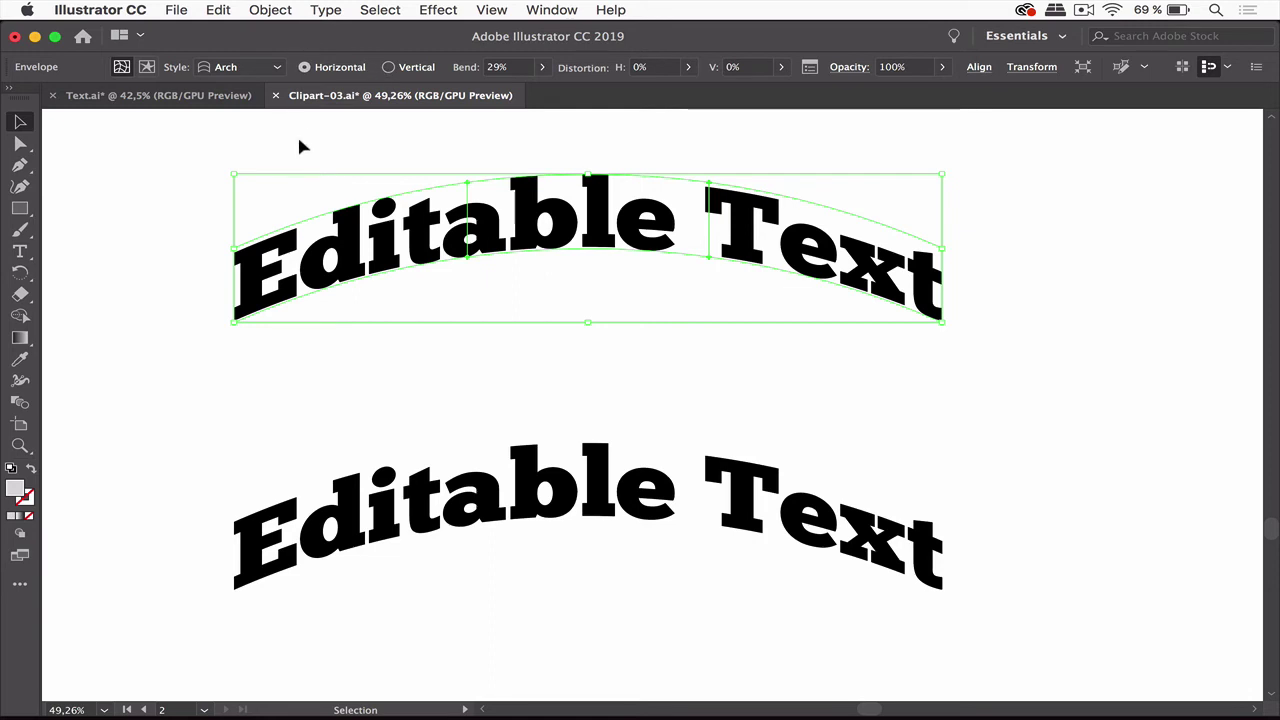
Open Warp Options for the upper line's envelope via Object > Envelope Distort > Reset with Warp
{"action": "left_click", "coordinate": [272, 10]}
{"action": "mouse_move", "coordinate": [333, 537]}
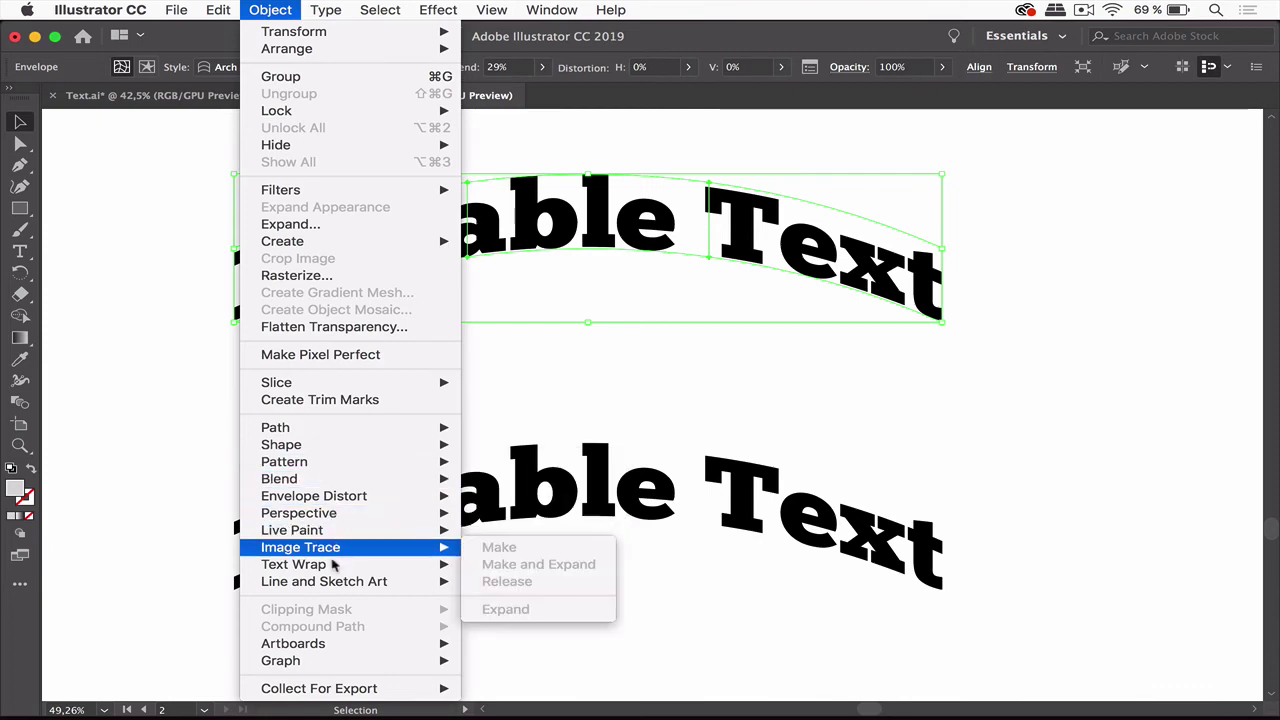
{"action": "mouse_move", "coordinate": [340, 507]}
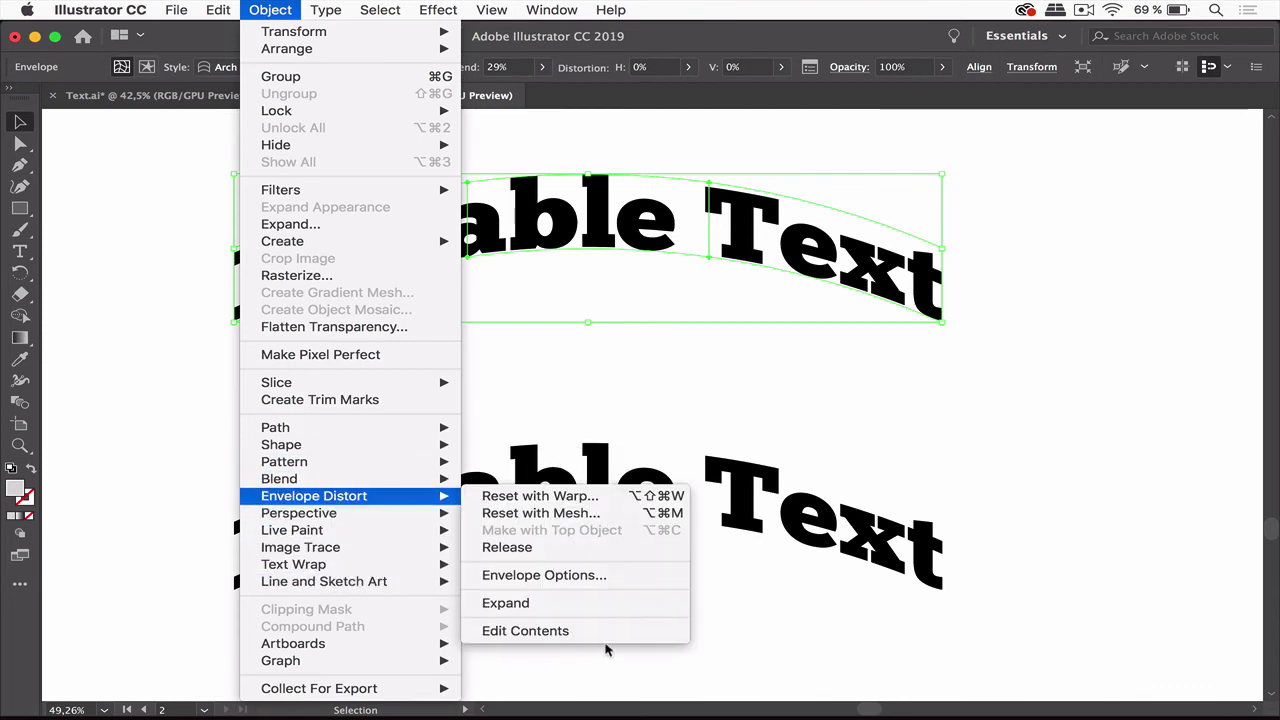
{"action": "left_click", "coordinate": [520, 496]}
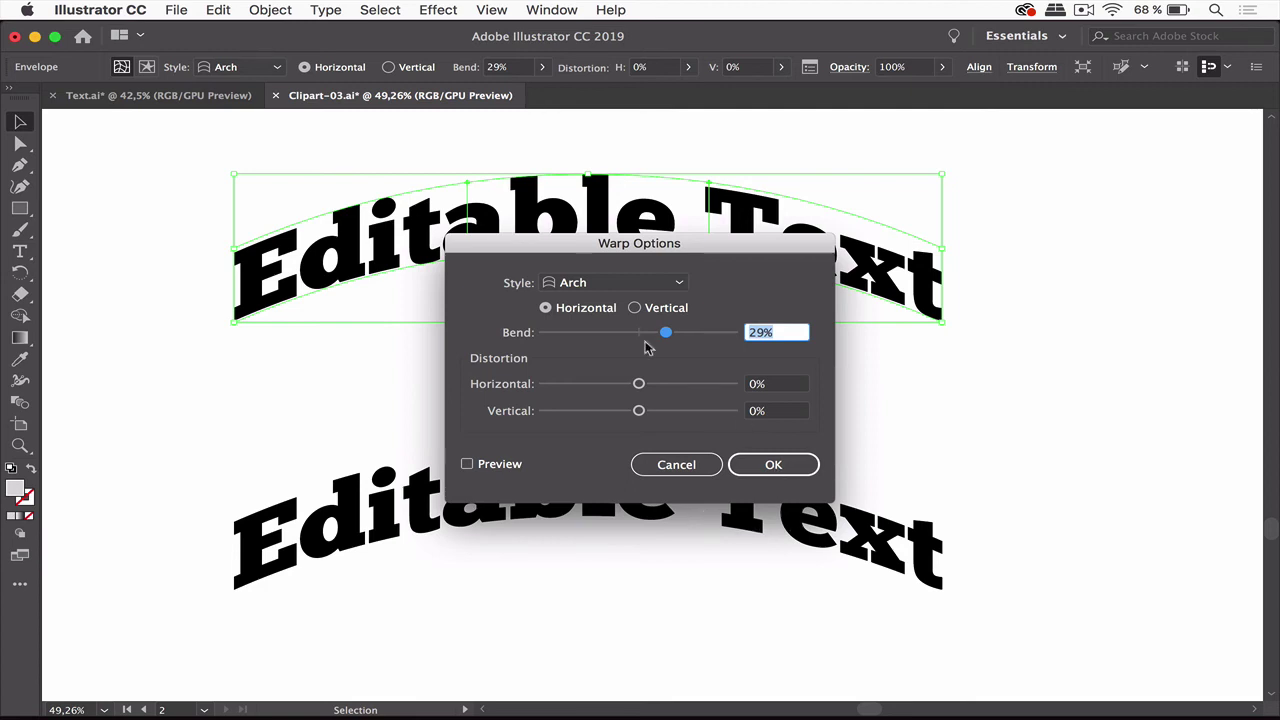
Check the warp Style list, keep Arch, and cancel Warp Options without changes
{"action": "left_click", "coordinate": [618, 288]}
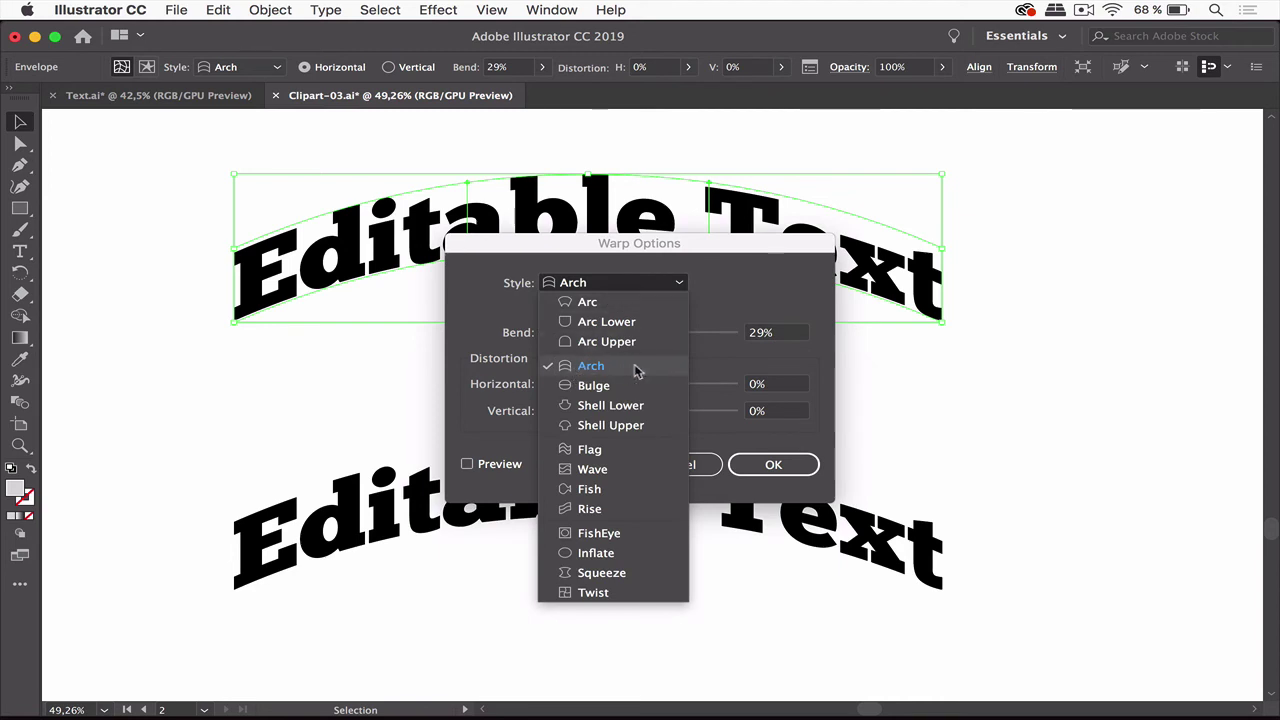
{"action": "left_click", "coordinate": [766, 314]}
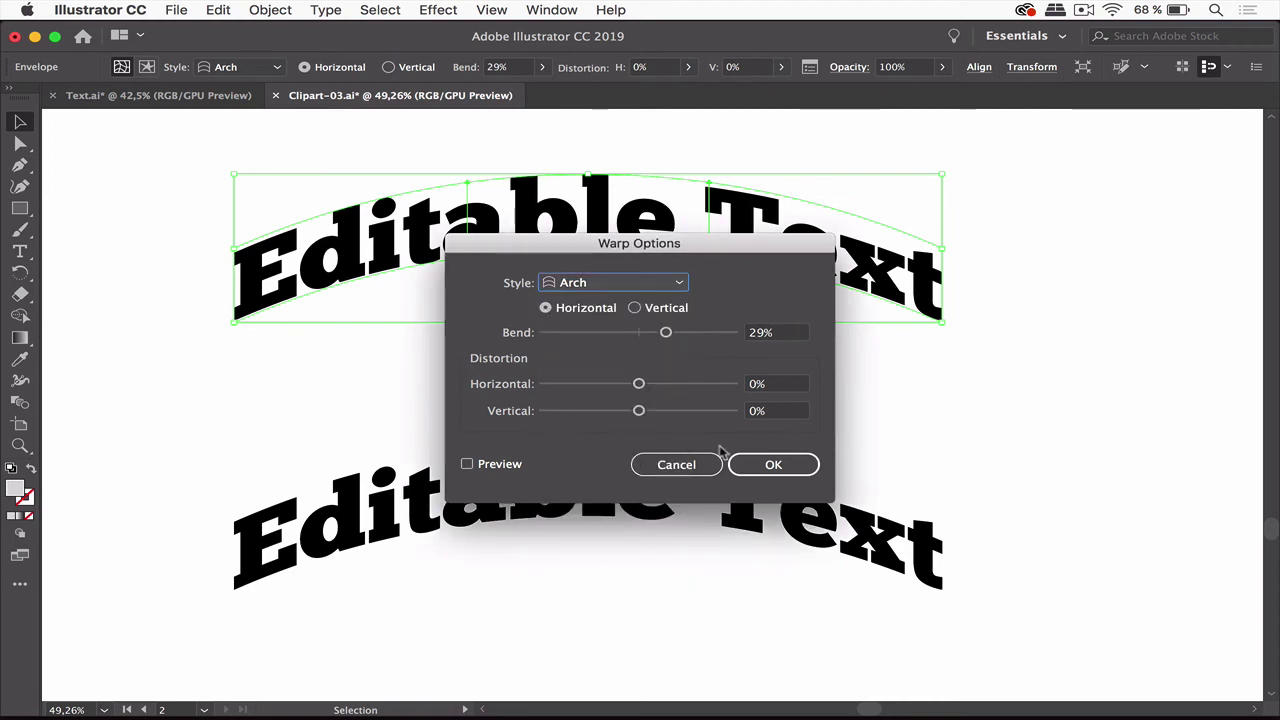
{"action": "left_click", "coordinate": [803, 474]}
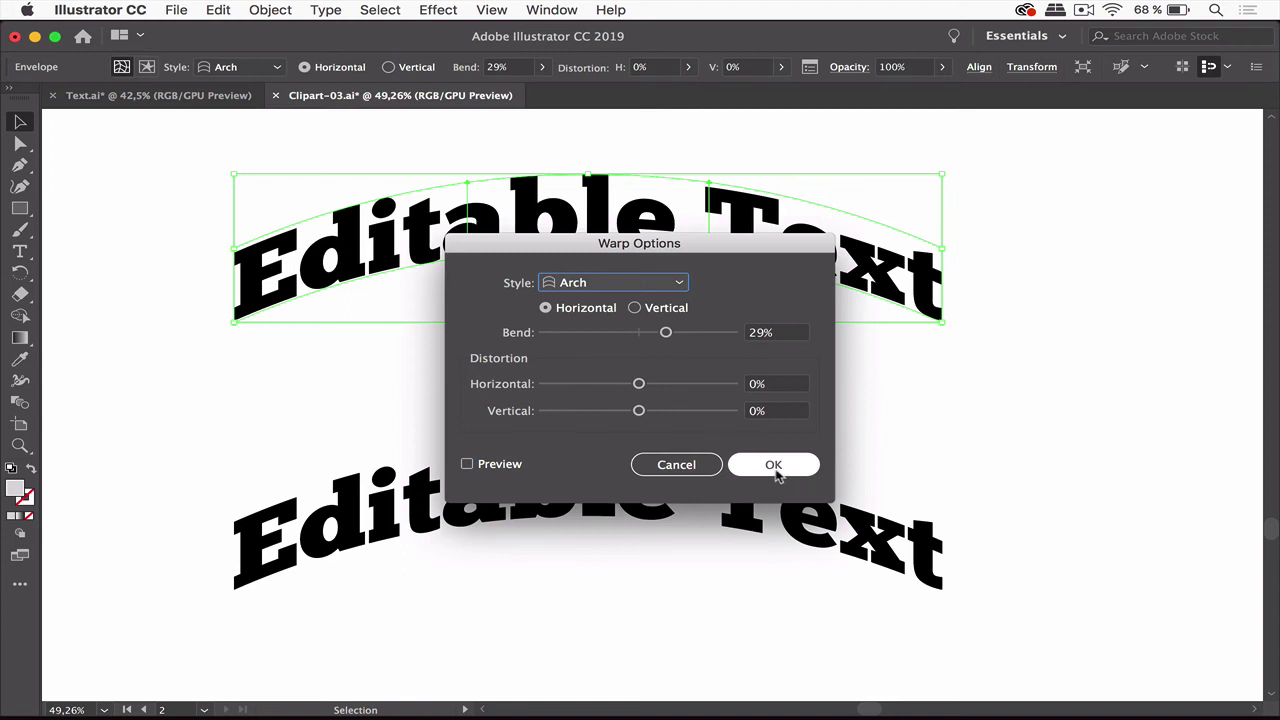
{"action": "left_click", "coordinate": [688, 463]}
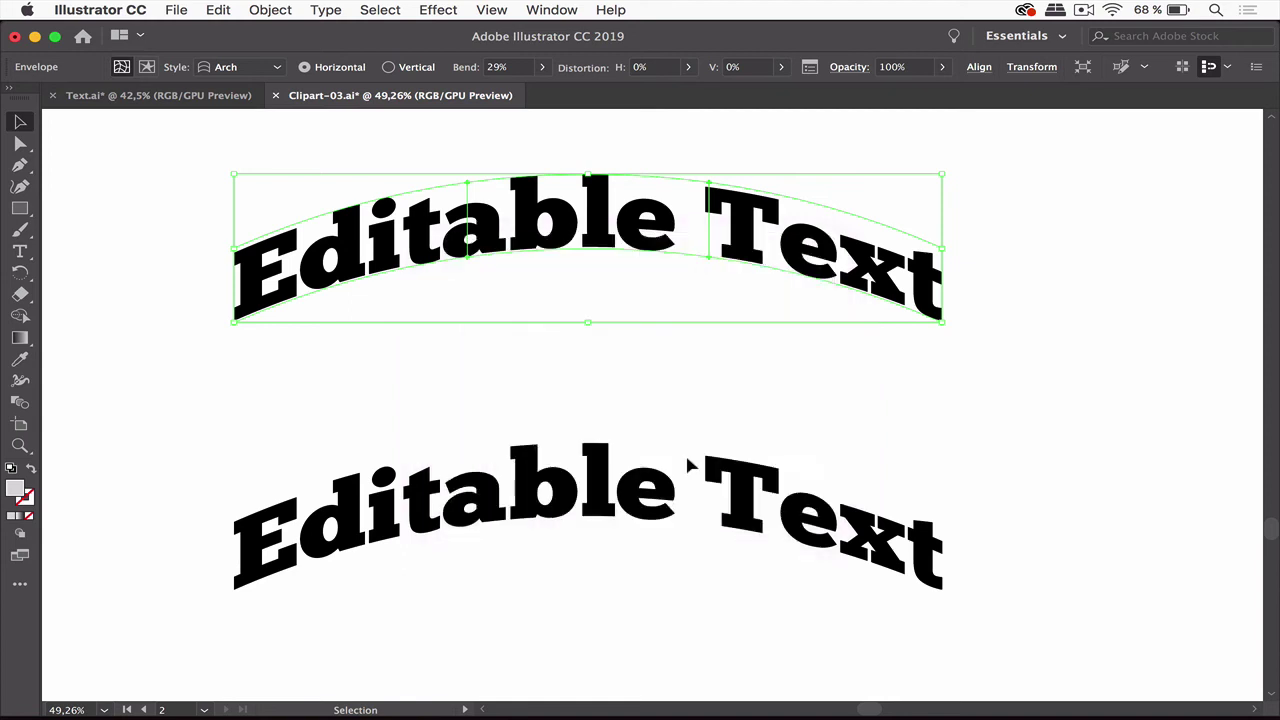
Type a new text line 'mghs,dmghslkdfhmgslkd' between the two arched lines
{"action": "left_click", "coordinate": [20, 251]}
{"action": "left_click", "coordinate": [426, 405]}
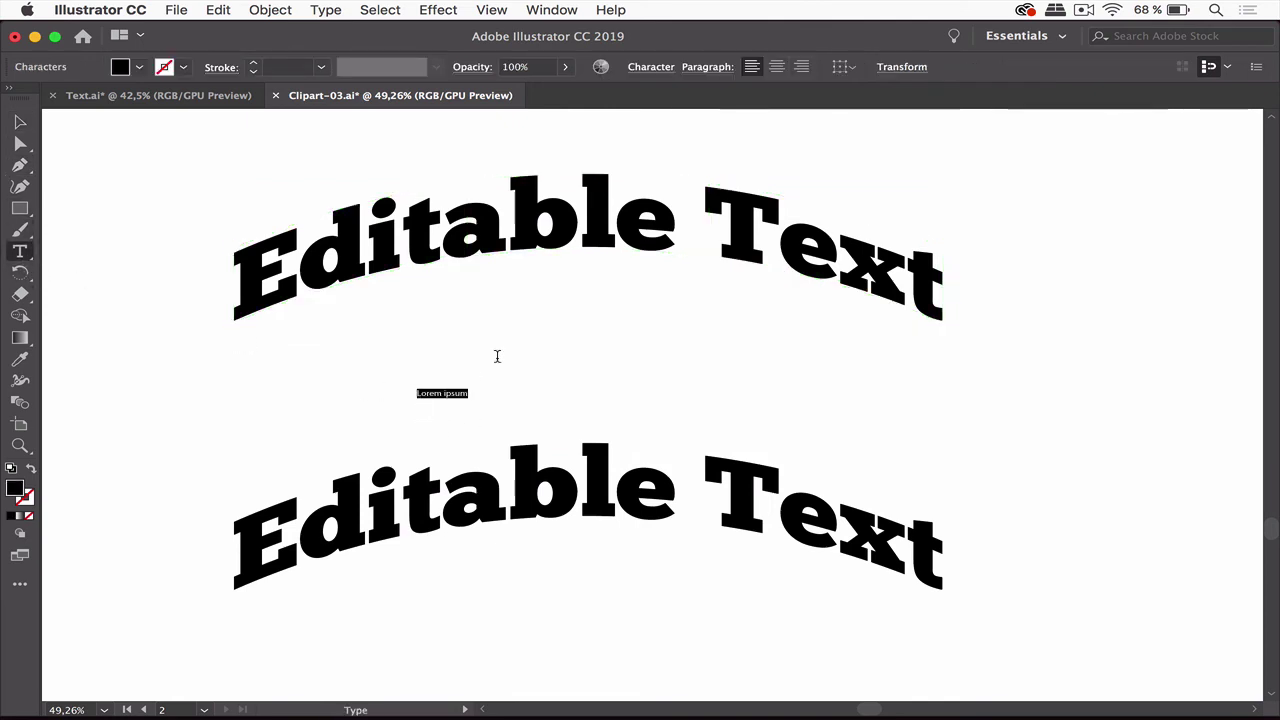
{"action": "type", "text": "mghs,dmghslkdfhmgslkd"}
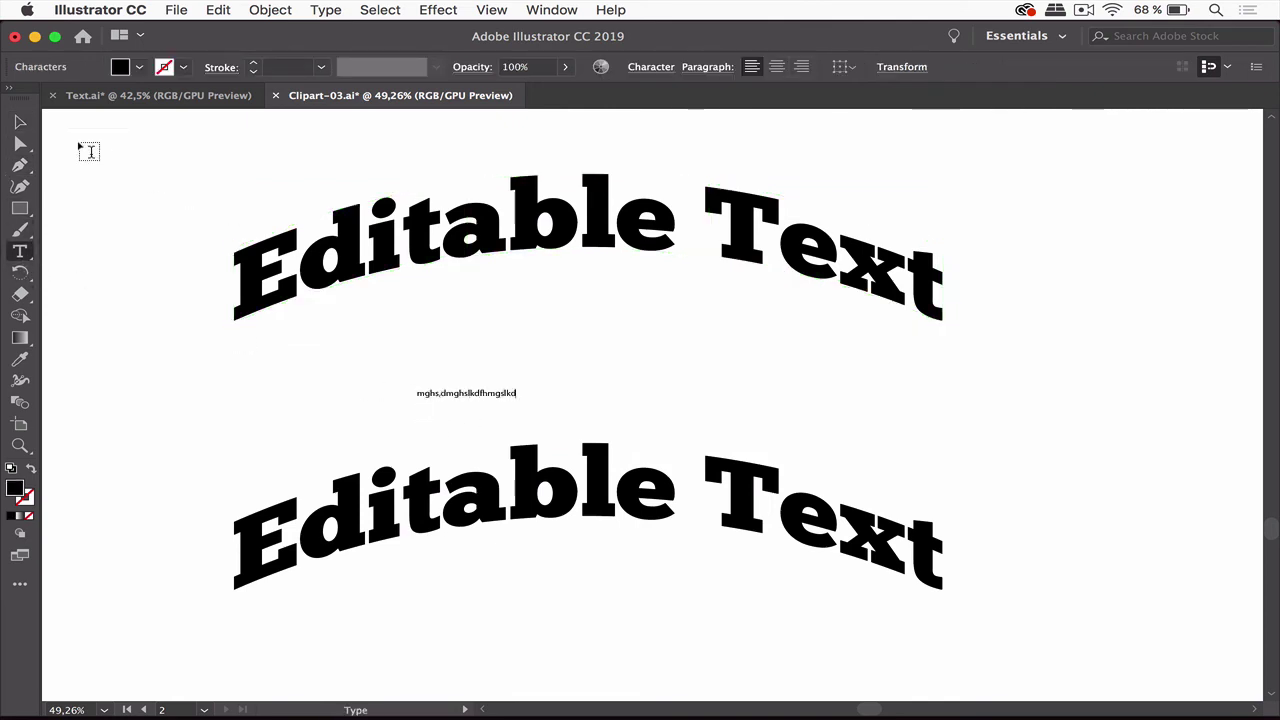
Scale the new text line up and move it between the two arcs
{"action": "left_click", "coordinate": [20, 121]}
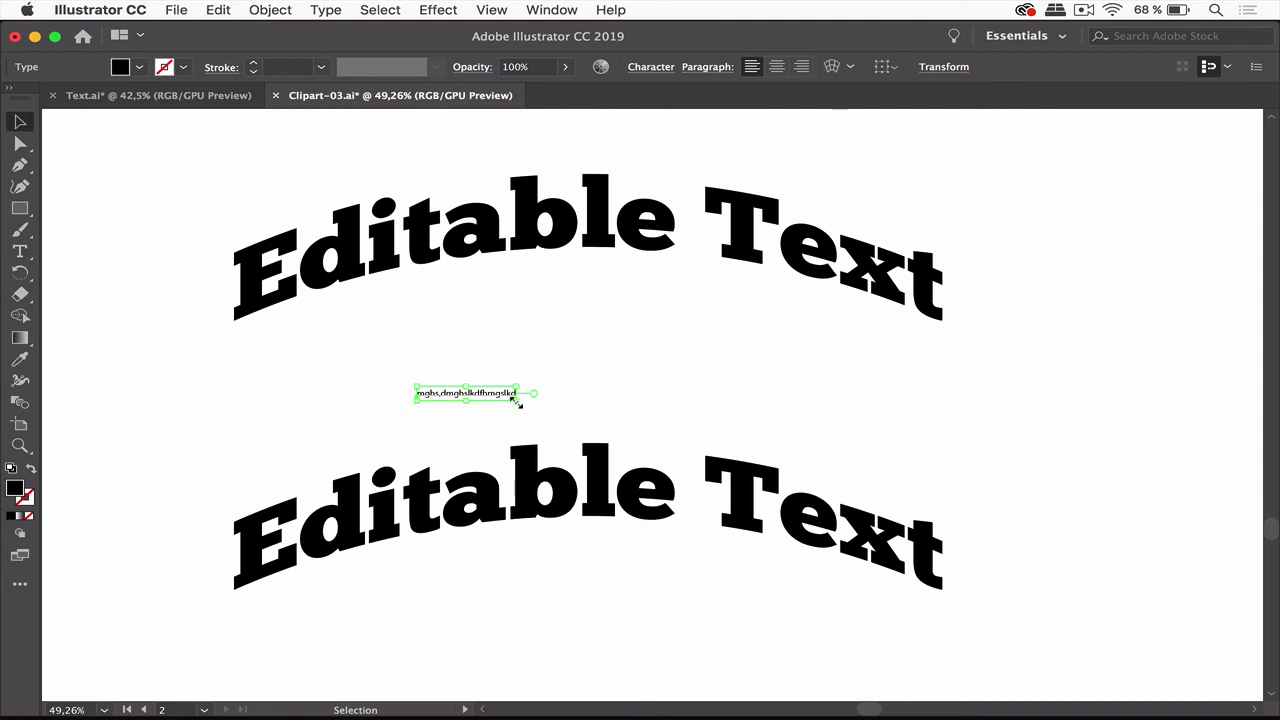
{"action": "left_click_drag", "start_coordinate": [518, 402], "coordinate": [810, 436]}
{"action": "left_click_drag", "start_coordinate": [737, 417], "coordinate": [703, 385]}
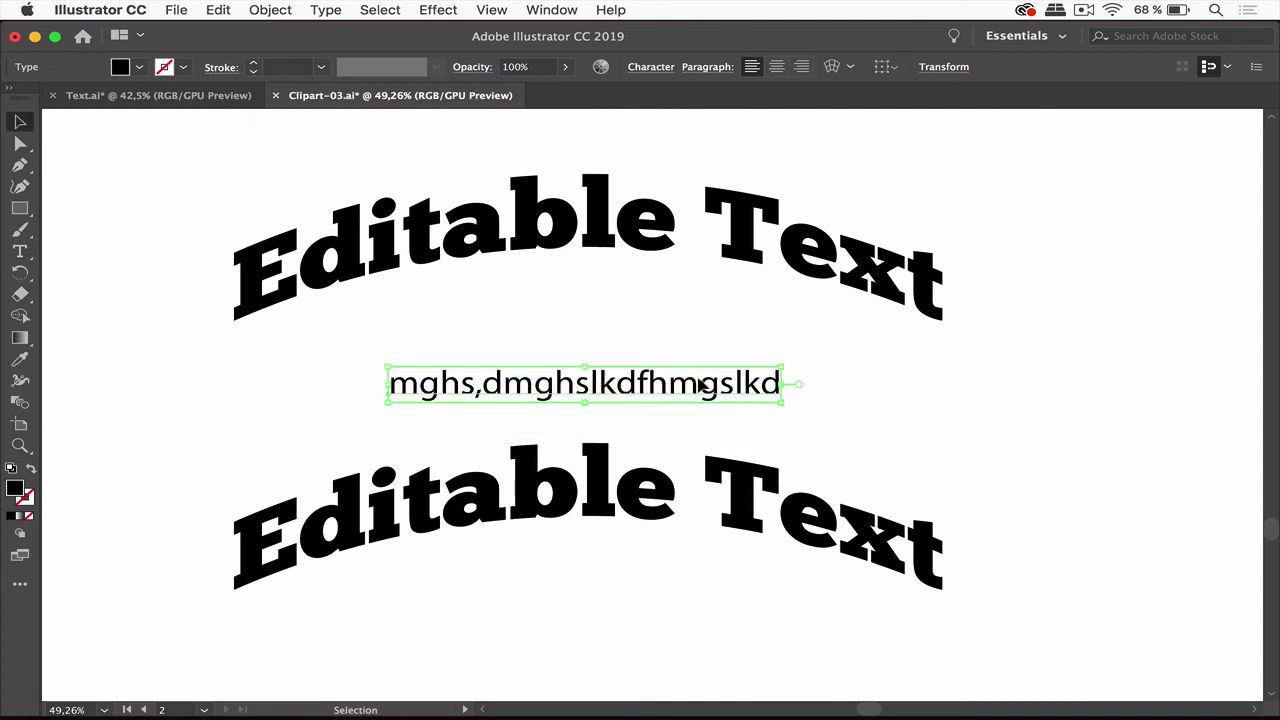
{"action": "left_click", "coordinate": [270, 10]}
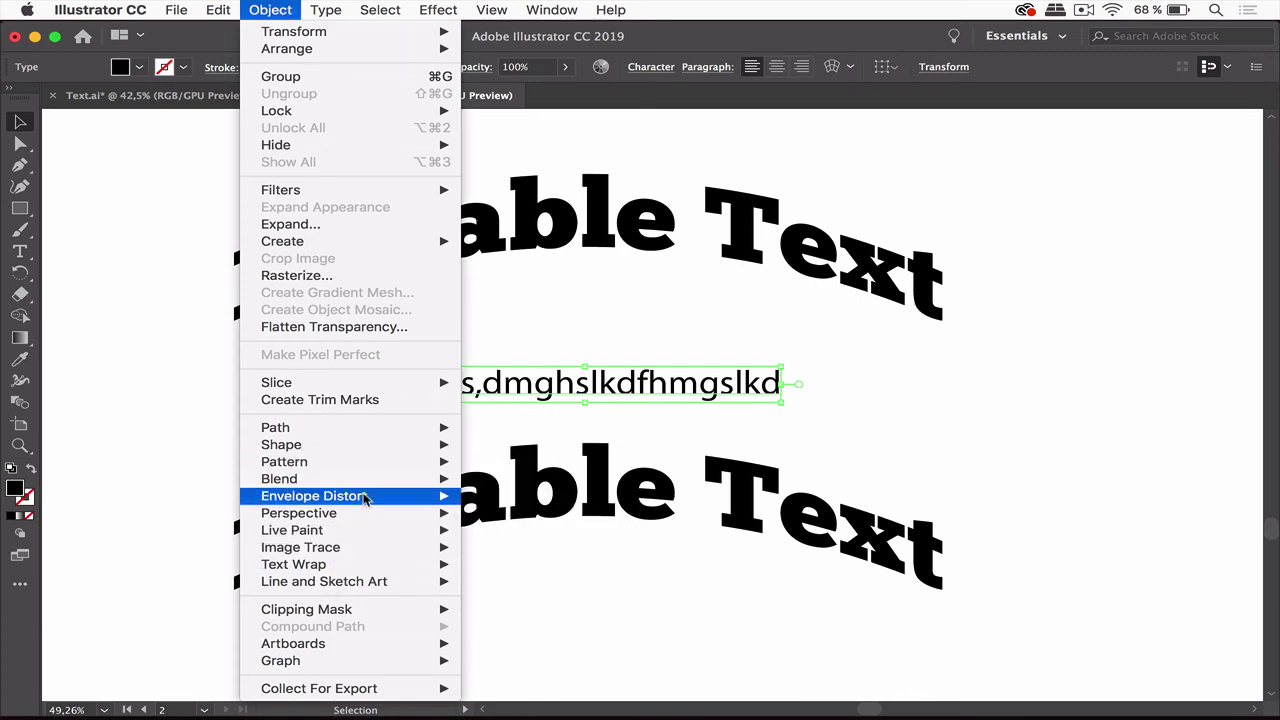
{"action": "mouse_move", "coordinate": [365, 498]}
{"action": "left_click", "coordinate": [543, 496]}
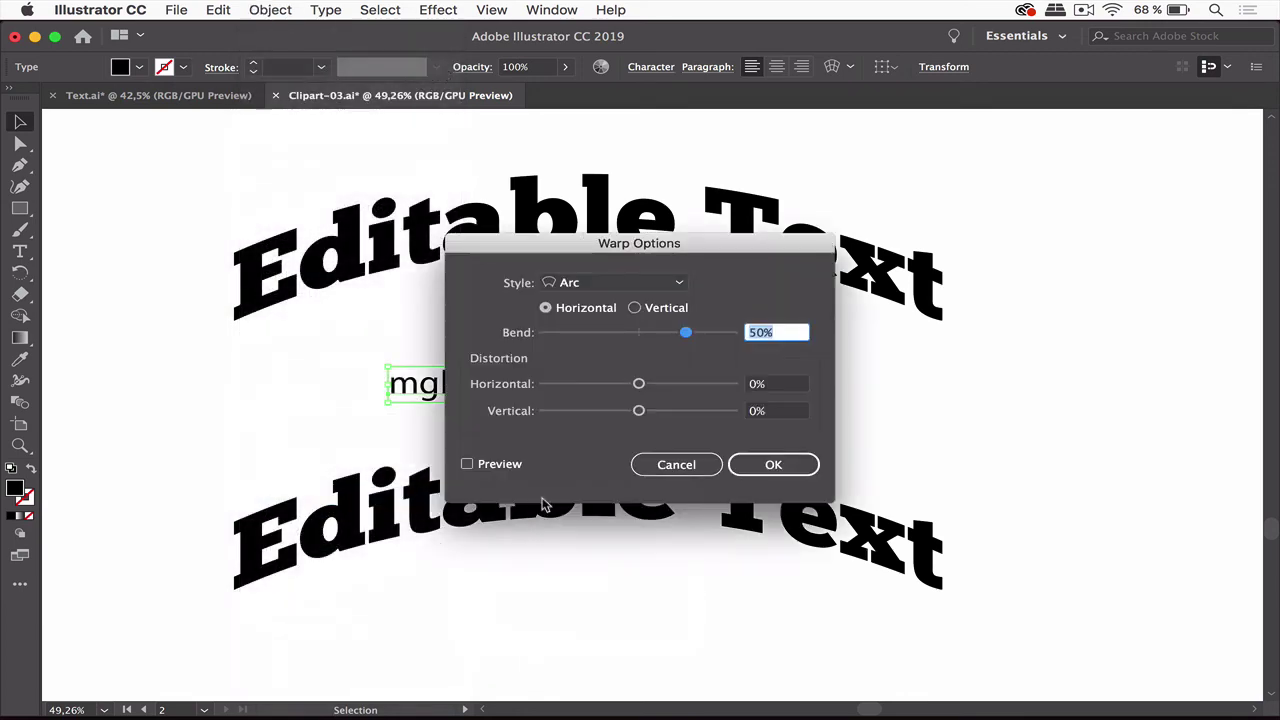
{"action": "left_click", "coordinate": [625, 284]}
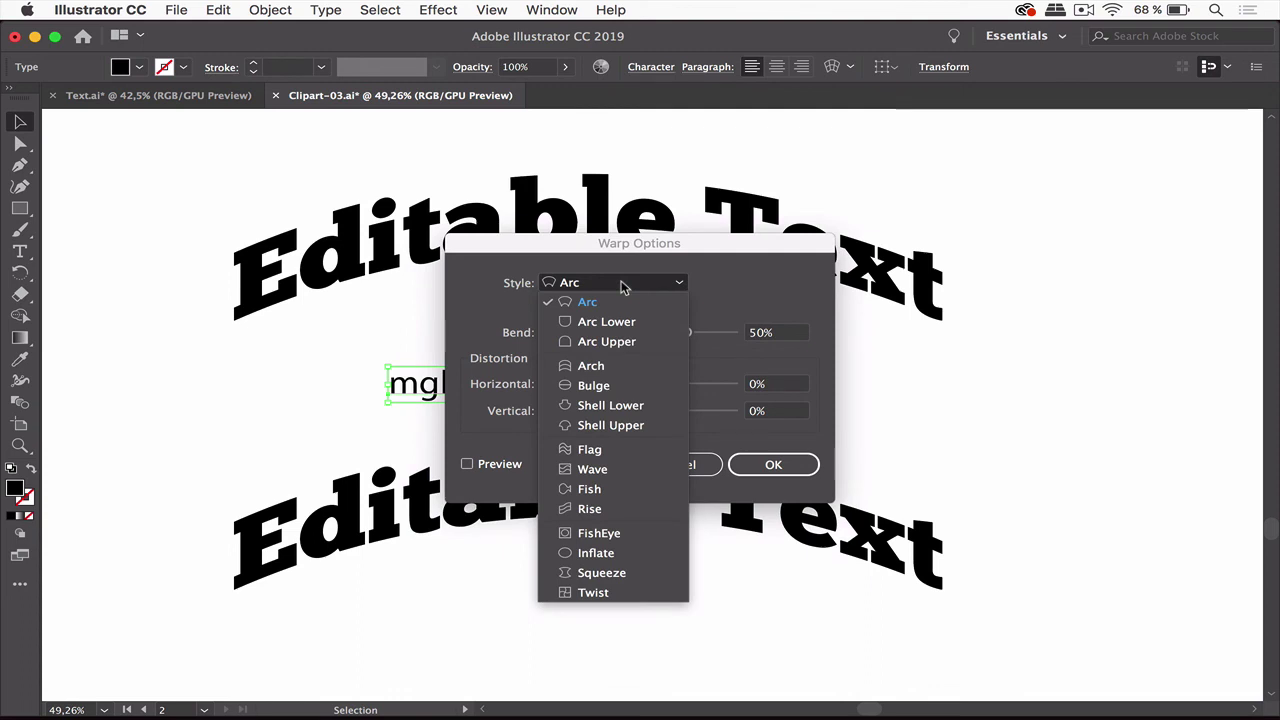
{"action": "left_click", "coordinate": [614, 366]}
{"action": "left_click", "coordinate": [785, 332]}
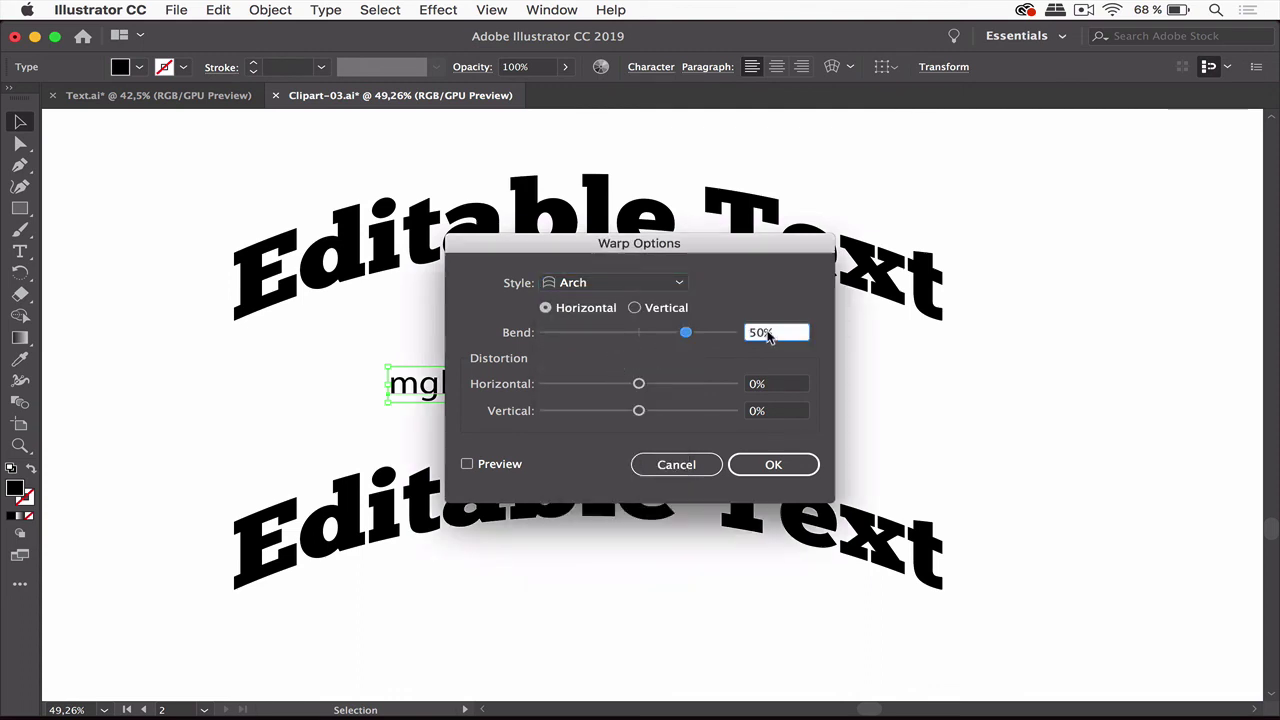
{"action": "type", "text": "29"}
{"action": "left_click", "coordinate": [793, 414]}
{"action": "left_click_drag", "start_coordinate": [700, 248], "coordinate": [1014, 98]}
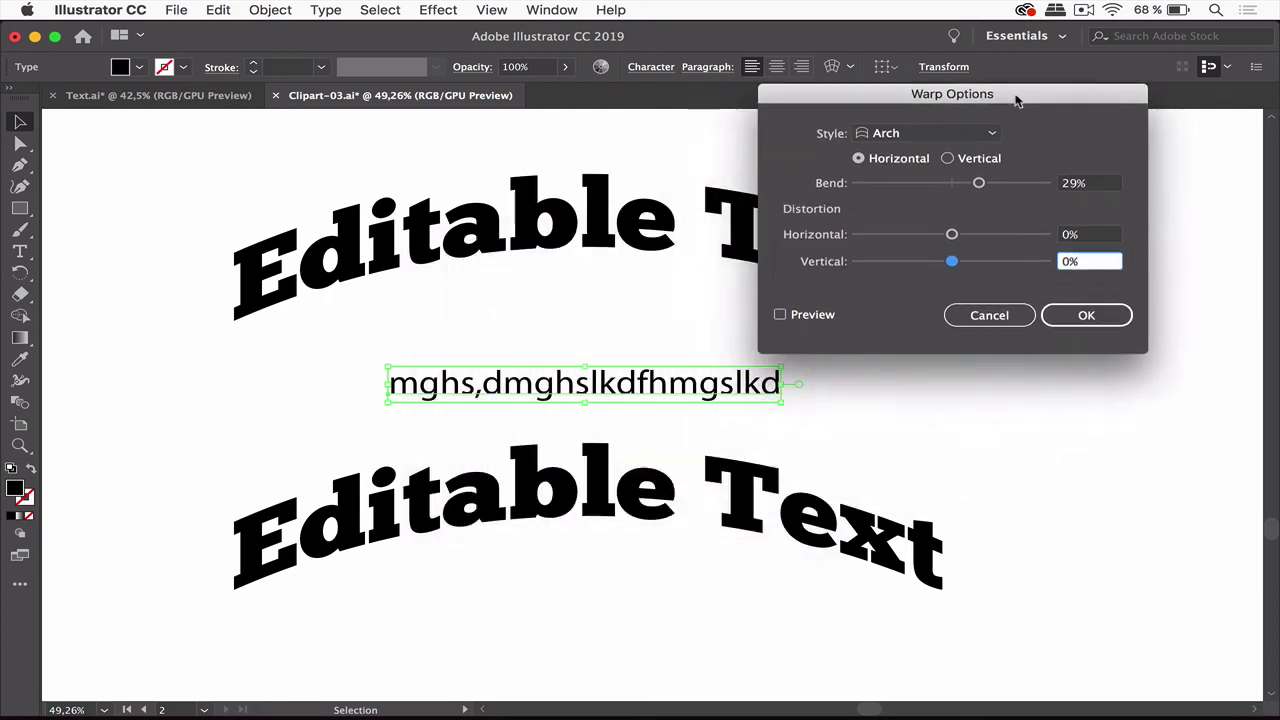
{"action": "left_click", "coordinate": [814, 316]}
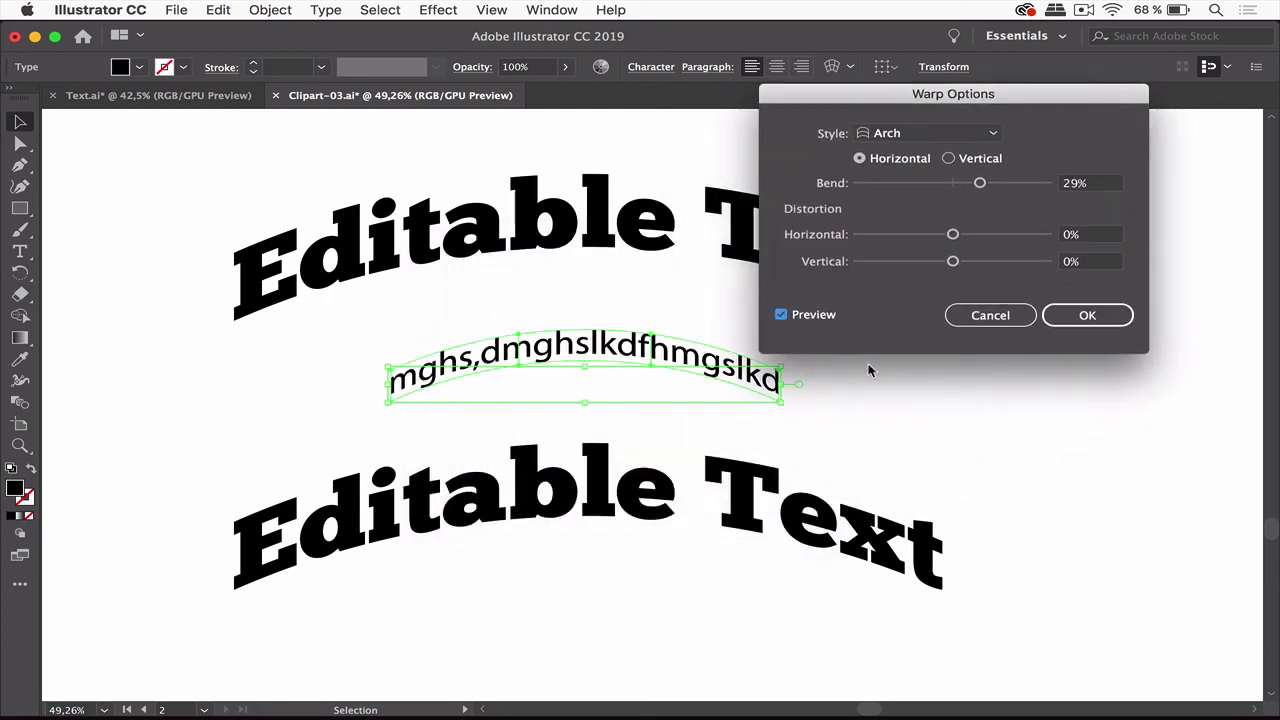
{"action": "key", "text": "Escape"}
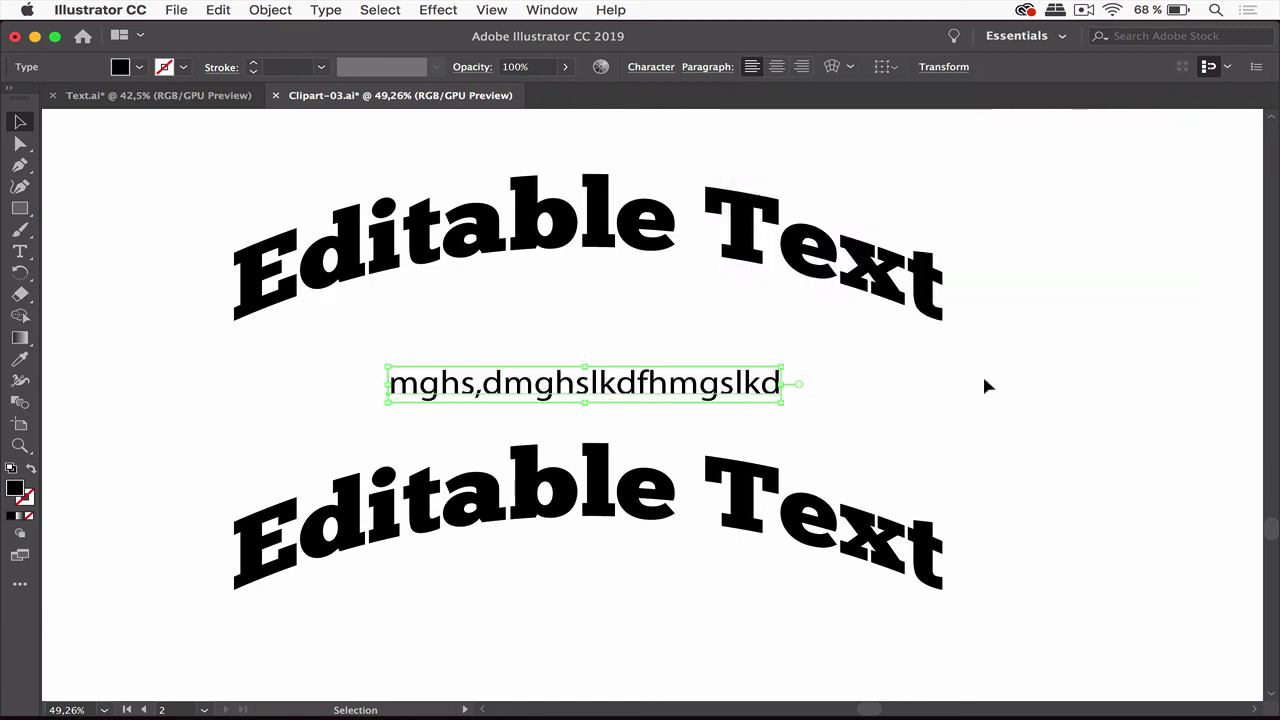